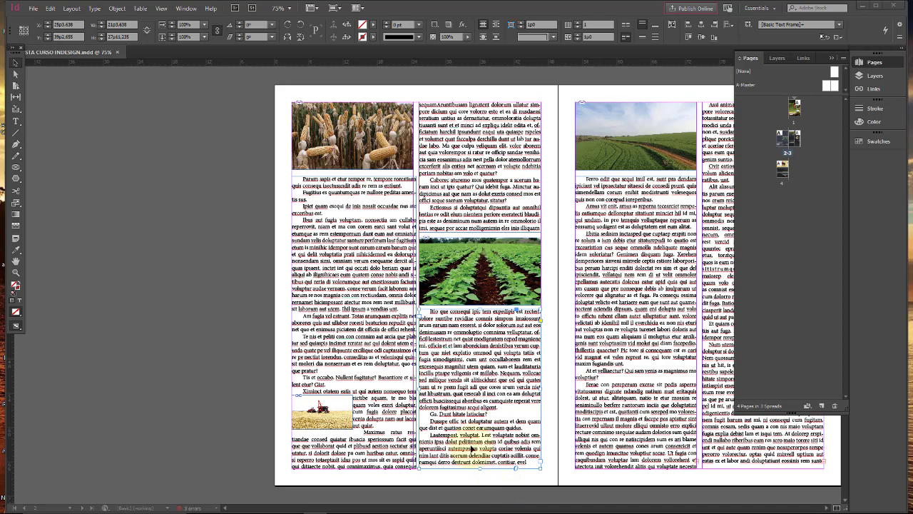
Try a footnote on the word "Ectiossus" in the second column of page 2, above the crop rows photo
click(15, 122)
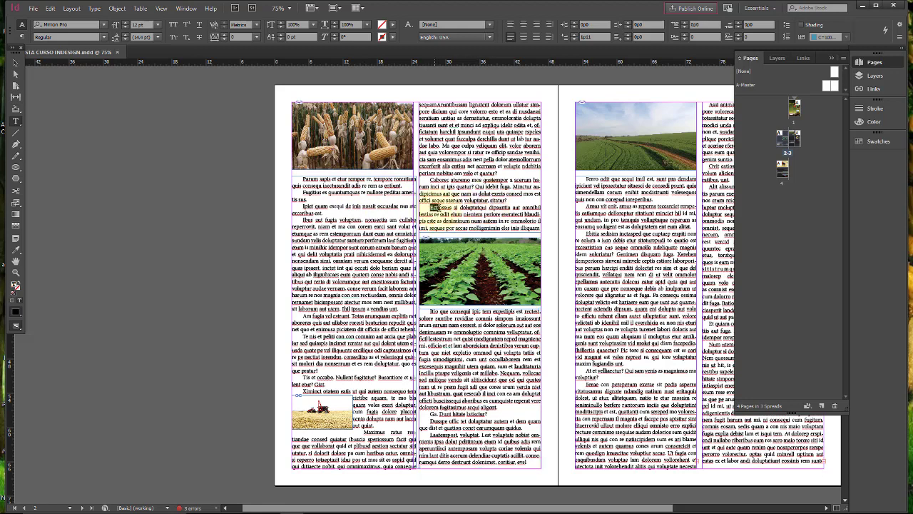
double_click(432, 207)
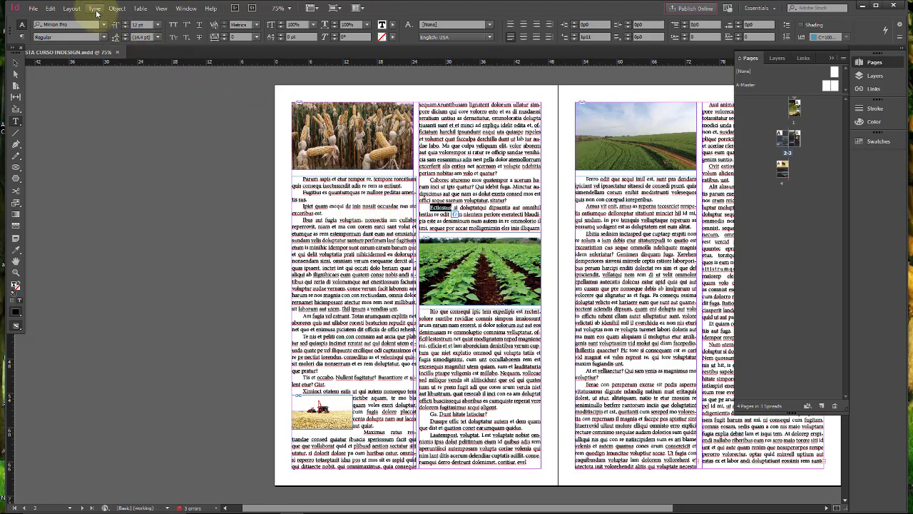
click(95, 9)
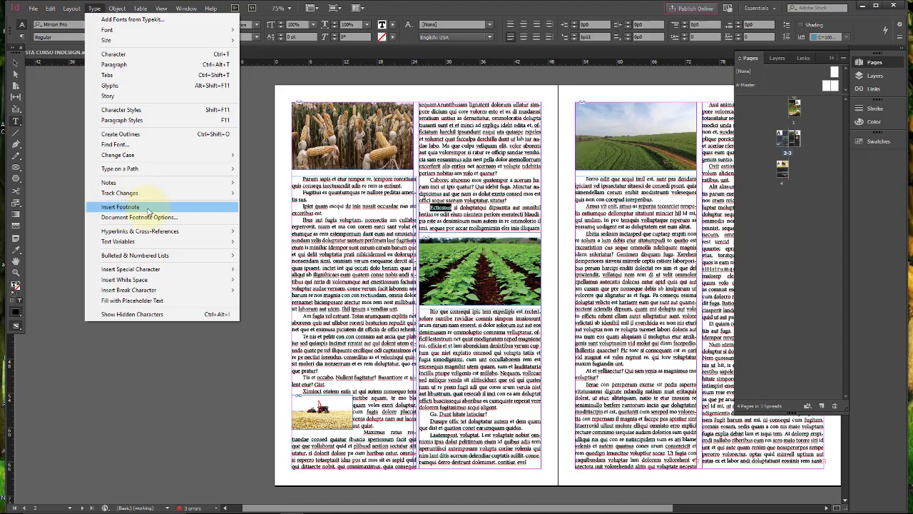
click(139, 208)
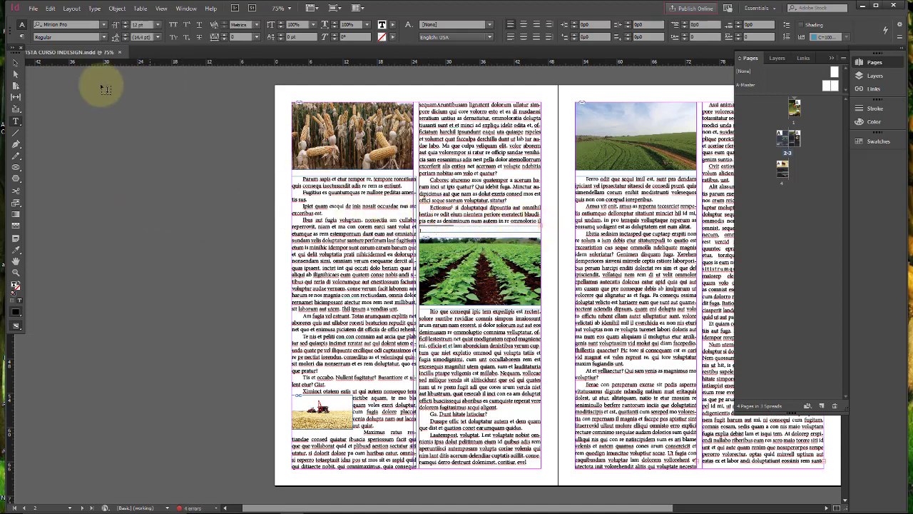
click(17, 63)
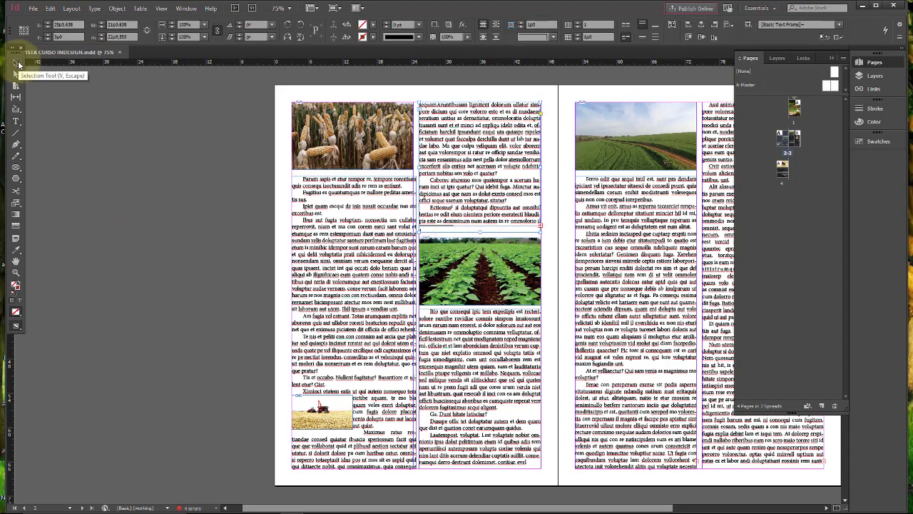
click(11, 48)
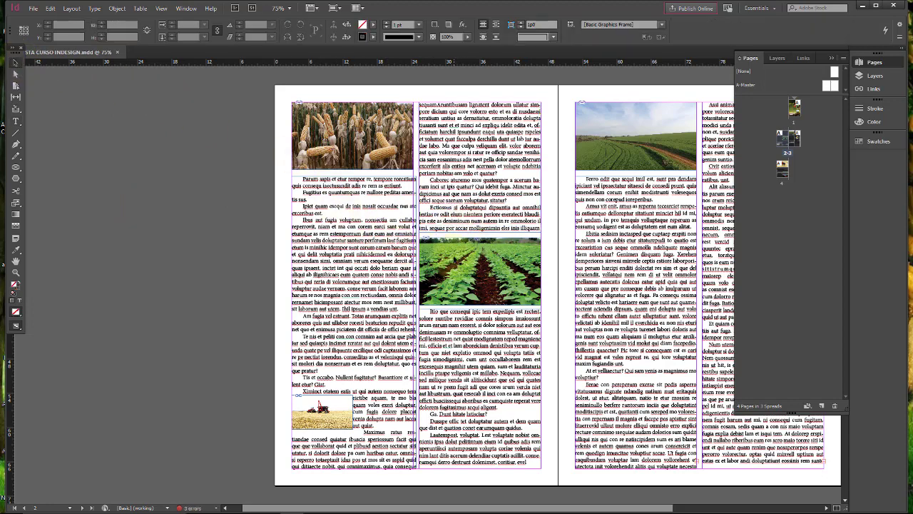
Try a footnote on the word before "arum" in the page 2 text frame below the crop rows photo
click(15, 124)
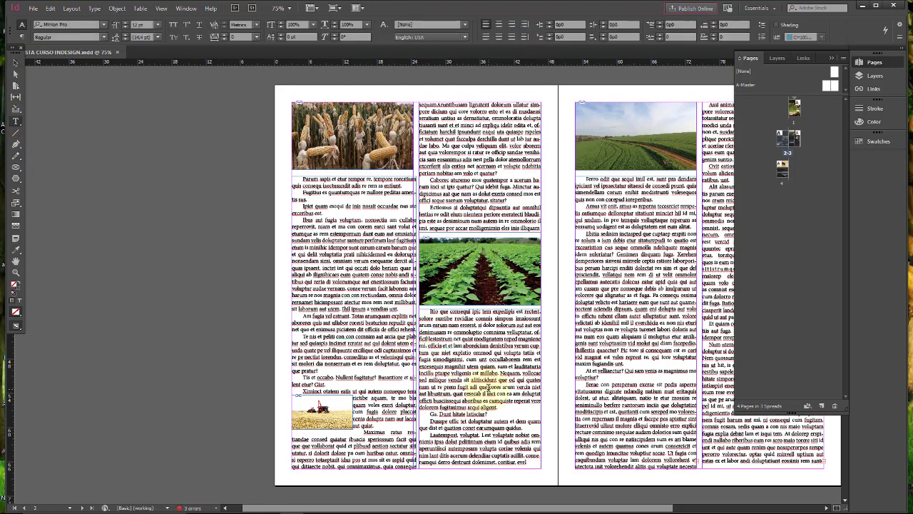
click(490, 387)
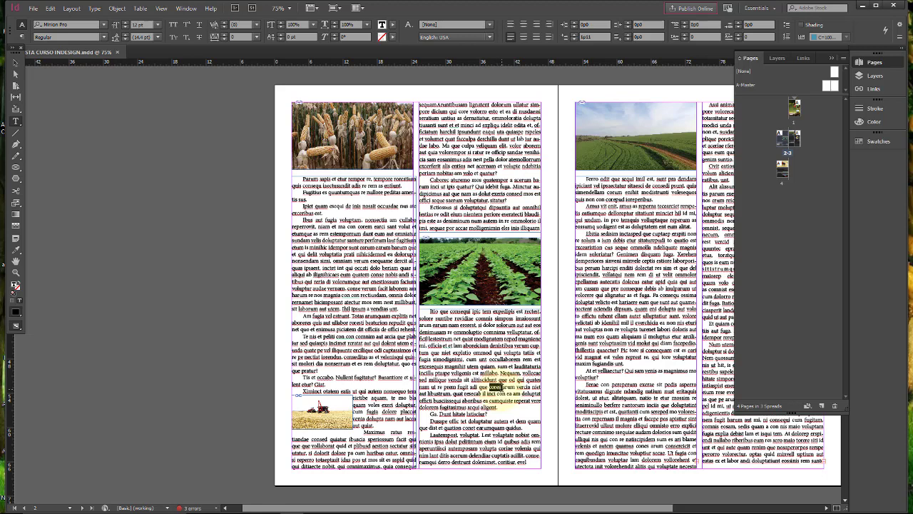
double_click(500, 387)
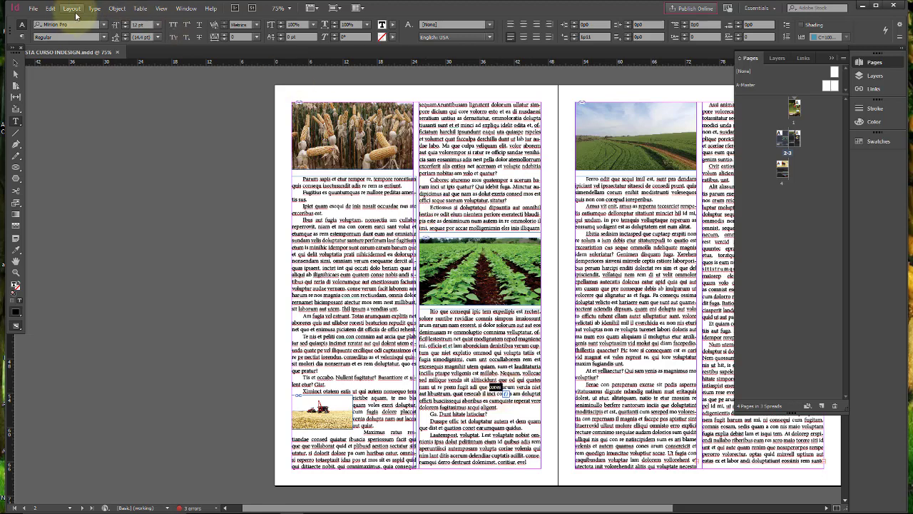
click(74, 10)
mouse_move(94, 9)
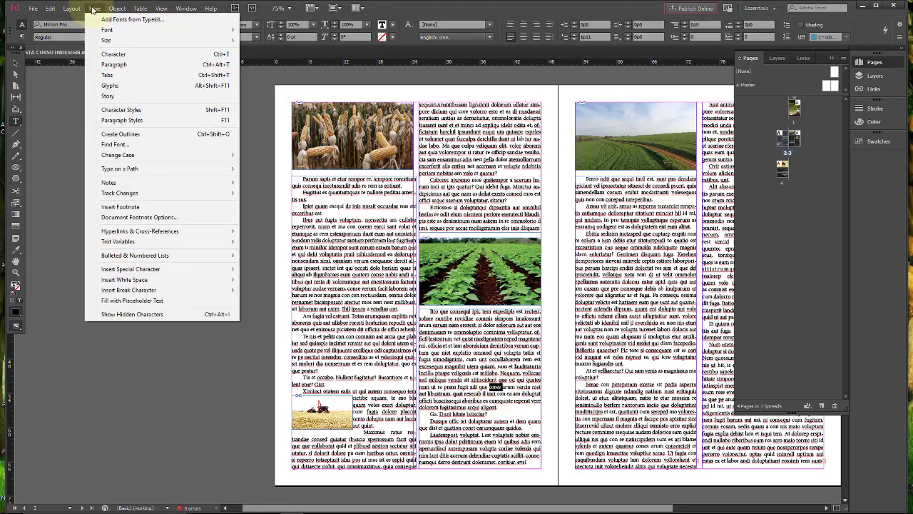
click(140, 207)
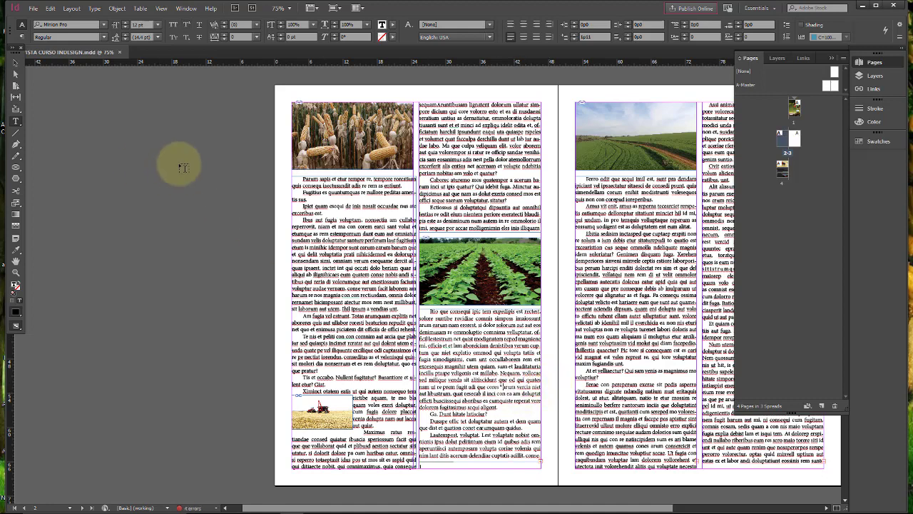
click(15, 63)
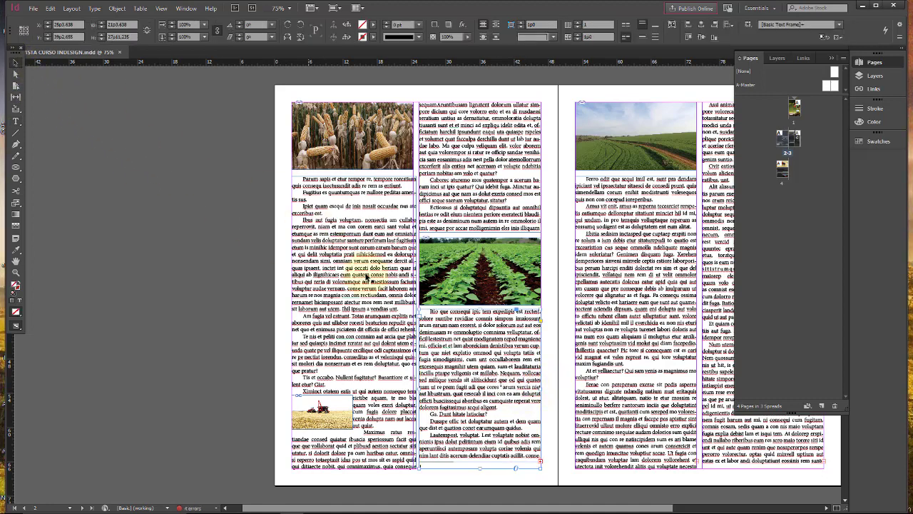
Delete the footnote reference below the crop rows photo and replace the word before "arum" with "cores"
double_click(493, 391)
click(502, 386)
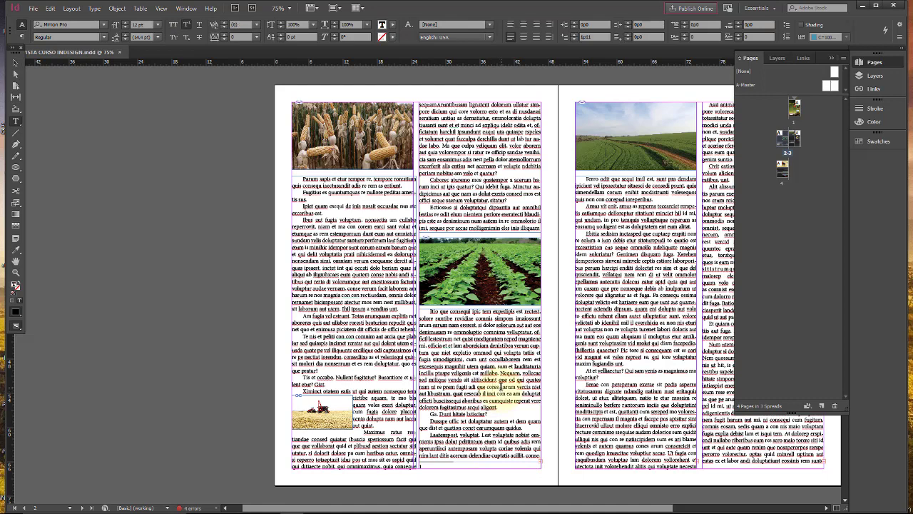
double_click(503, 381)
key(Delete)
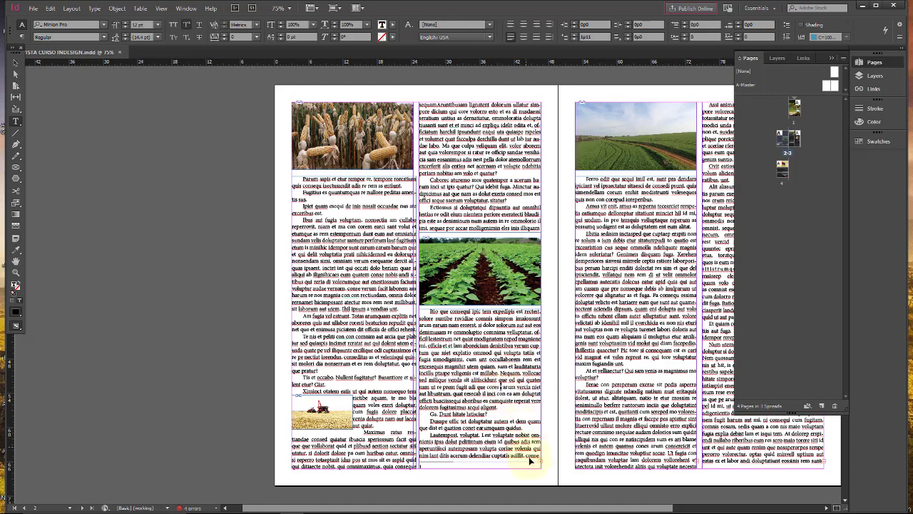
double_click(499, 388)
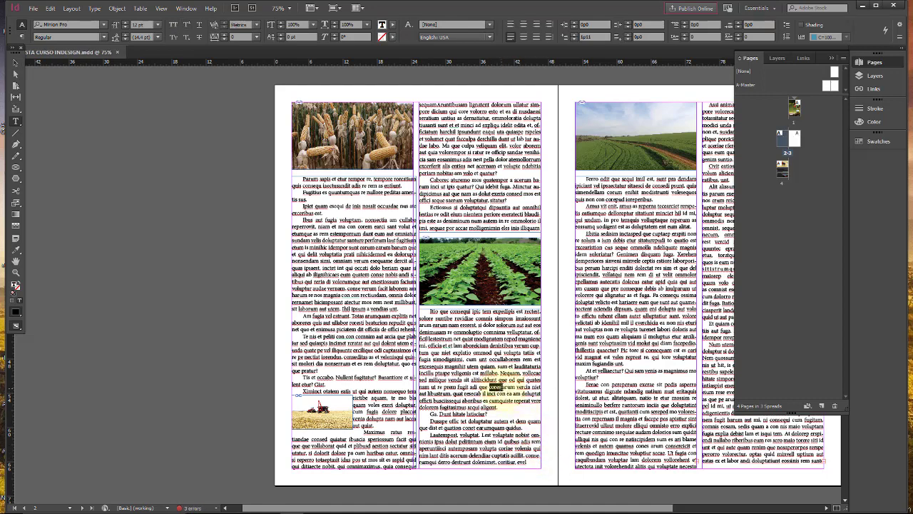
text(cores)
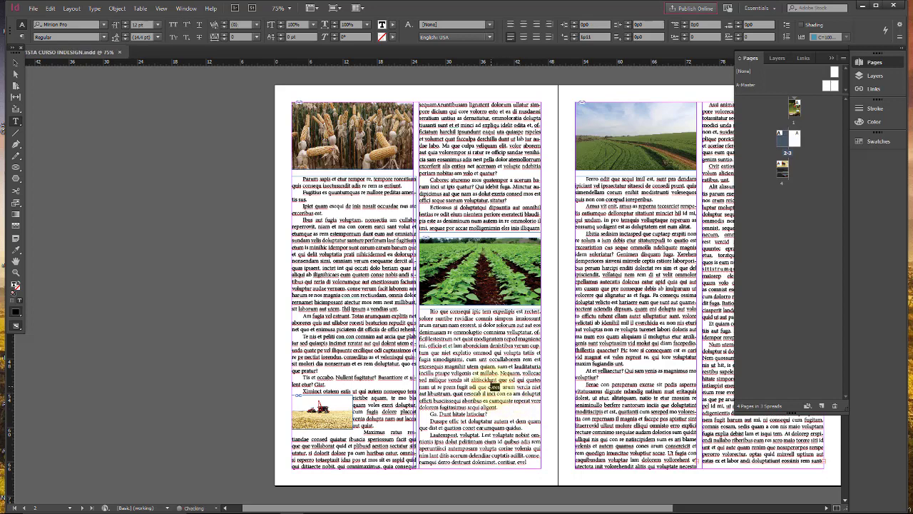
Insert a footnote on the word "cores" on page 2 with the text "Diversas cores escolhildas"
double_click(494, 387)
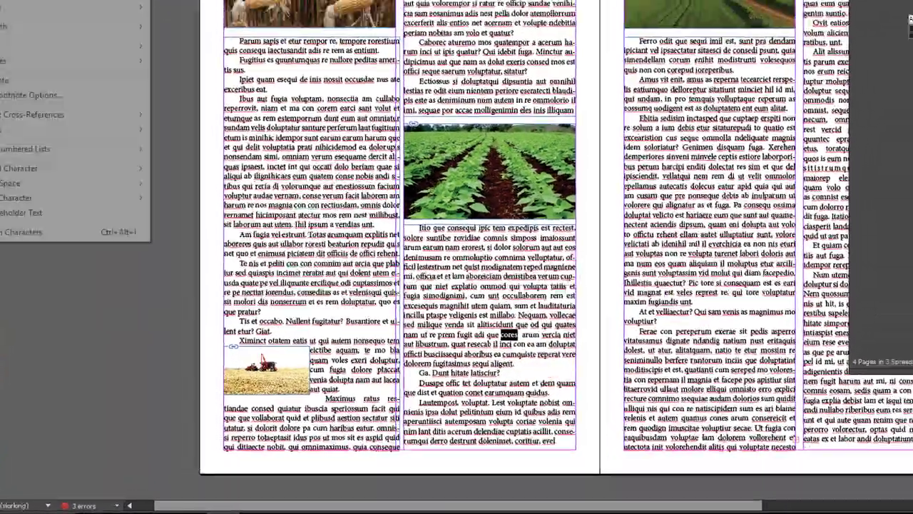
click(94, 8)
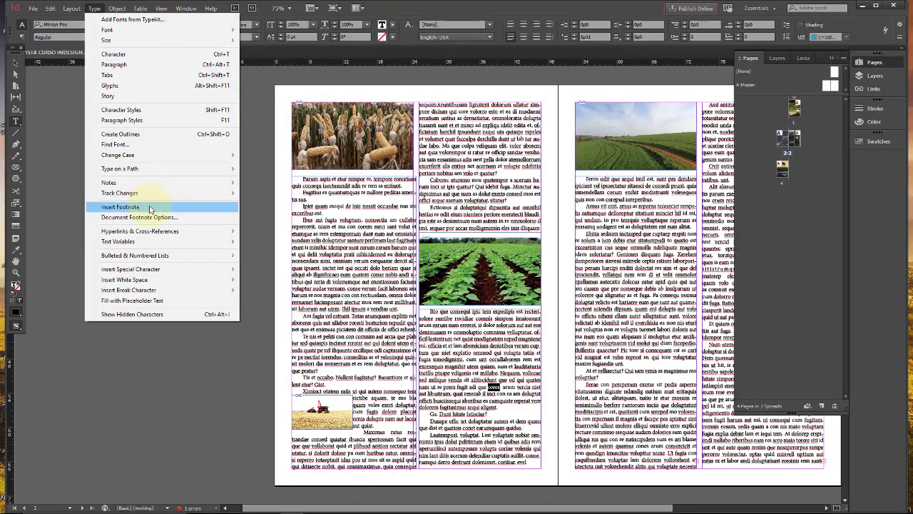
click(149, 207)
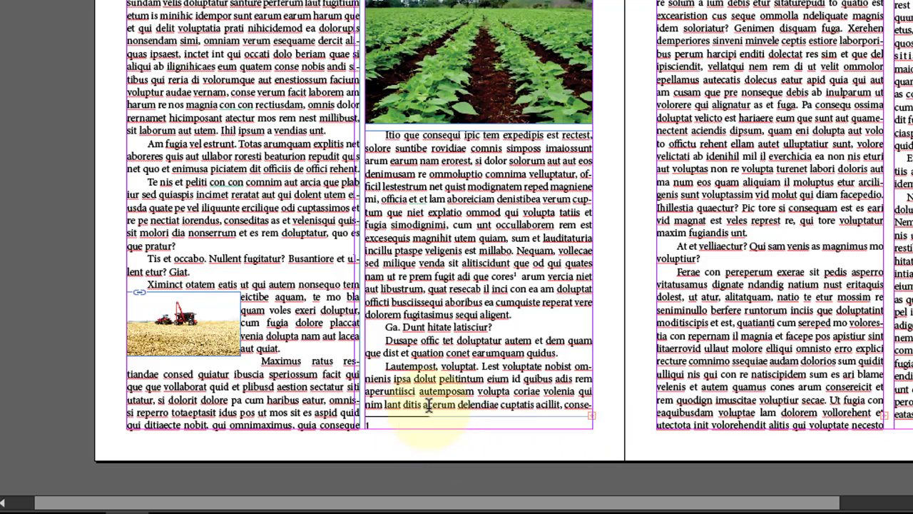
text(Diversas cores e)
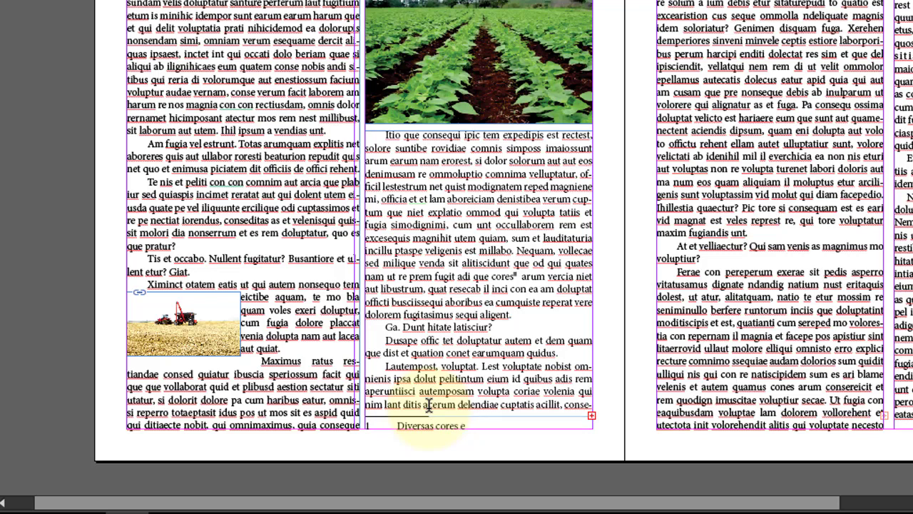
text(scolhildas)
Format the page 2 footnote text in Agency FB Bold
drag(507, 425, 396, 426)
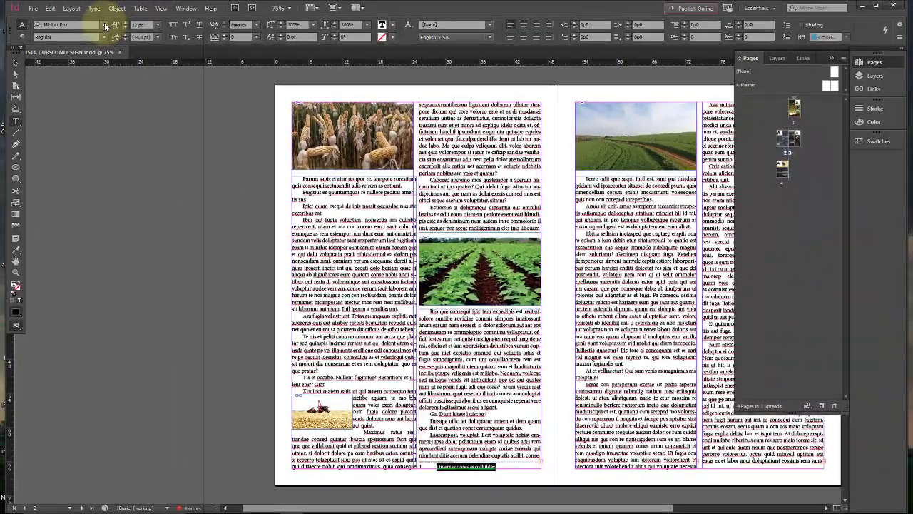
click(104, 25)
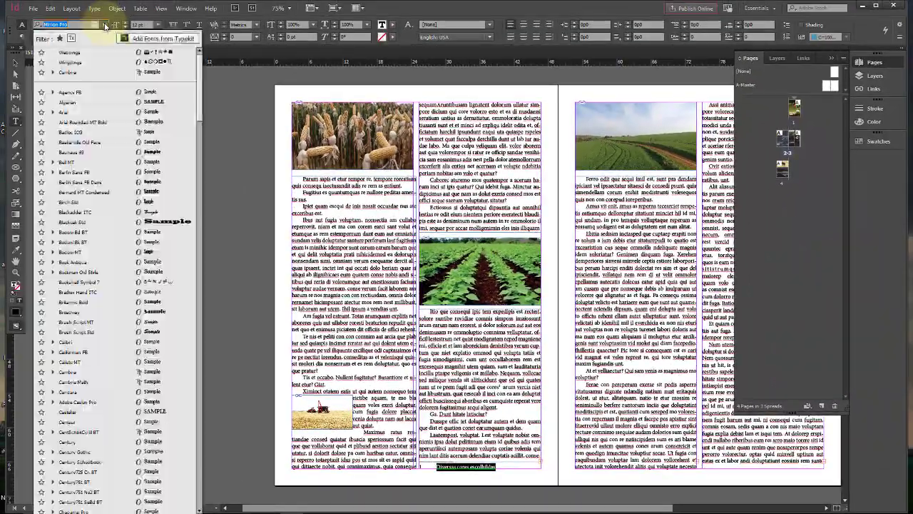
click(78, 94)
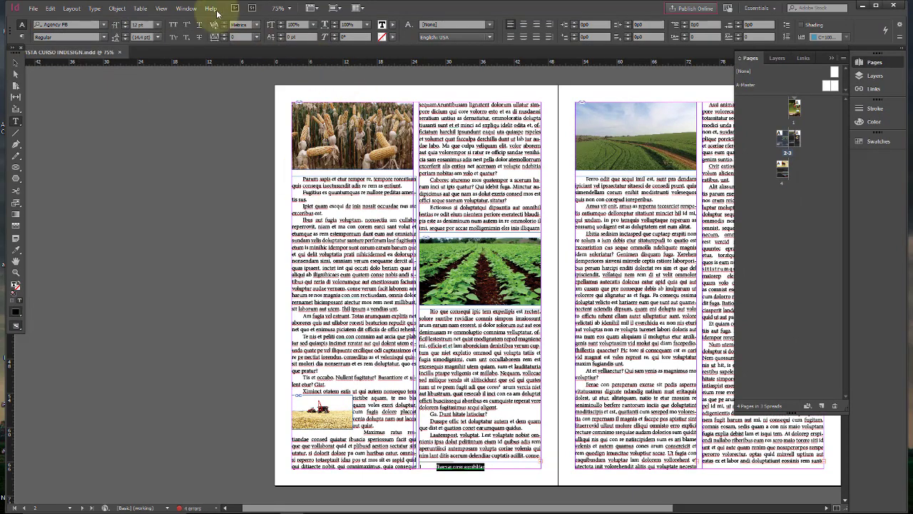
click(102, 37)
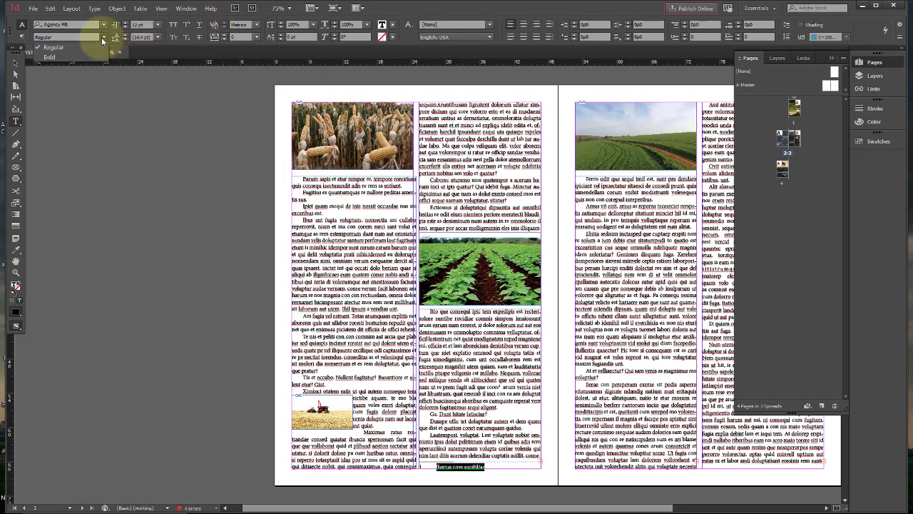
click(70, 57)
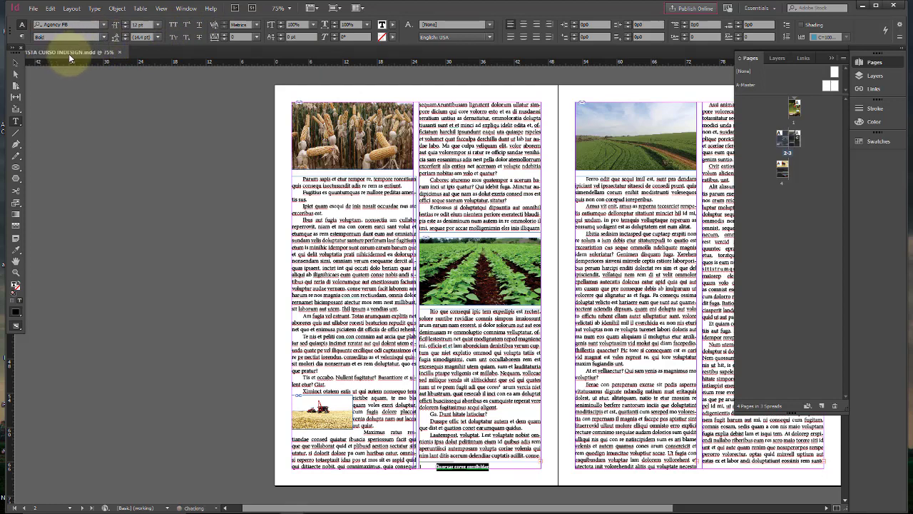
click(453, 388)
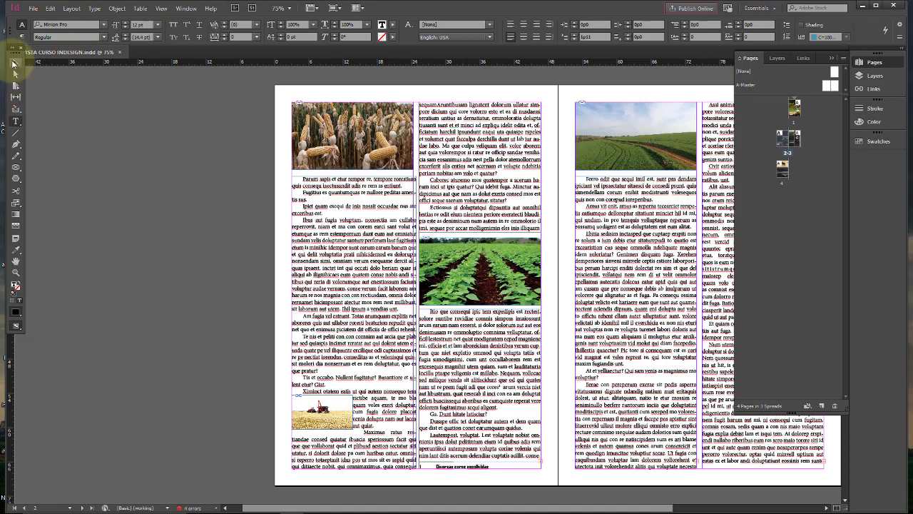
click(14, 63)
click(469, 335)
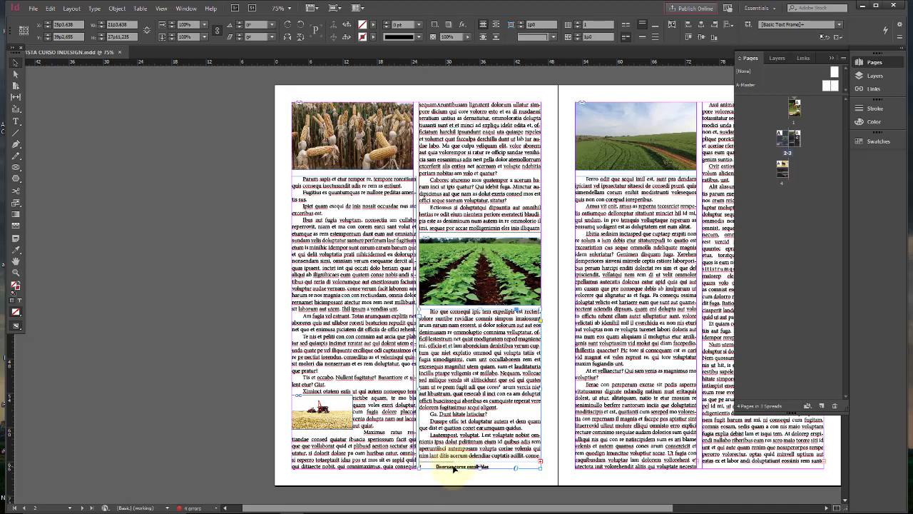
Insert a footnote on the word "quianda" in the second column of page 3 with the text "Termo grego"
drag(635, 508, 710, 508)
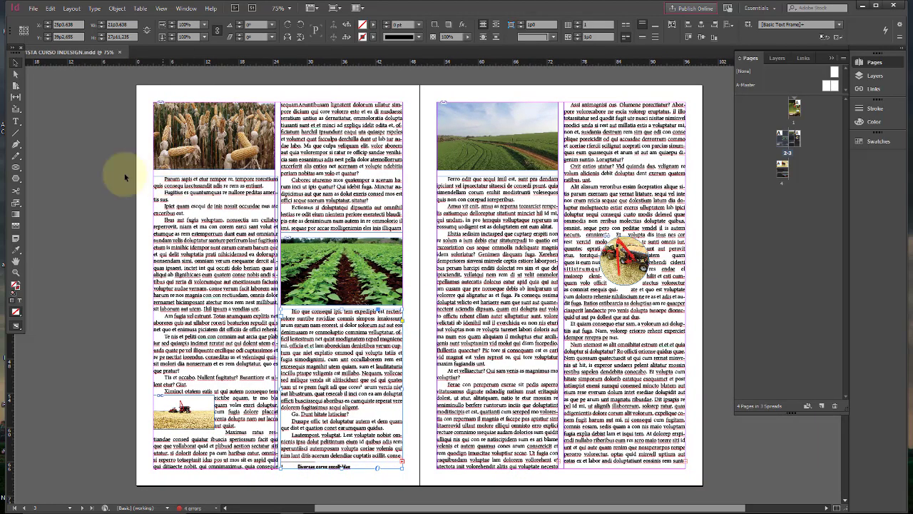
click(16, 122)
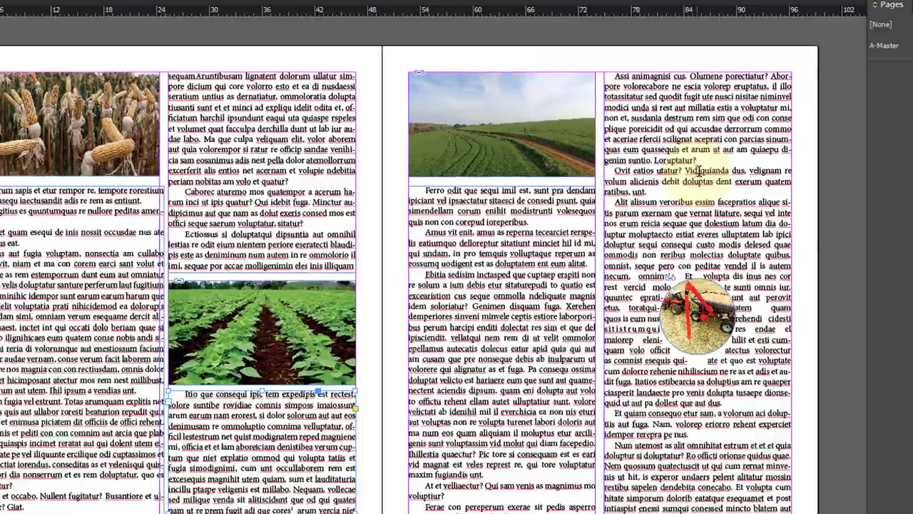
drag(701, 171, 727, 171)
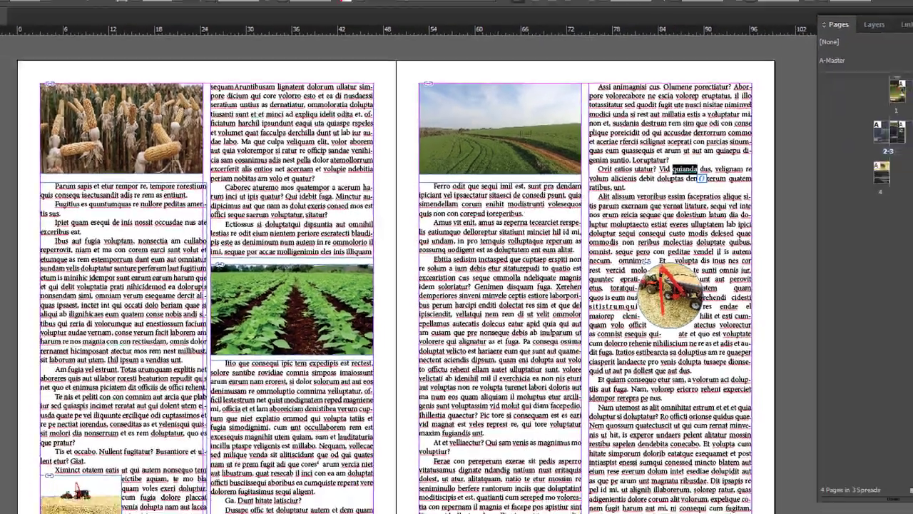
click(95, 8)
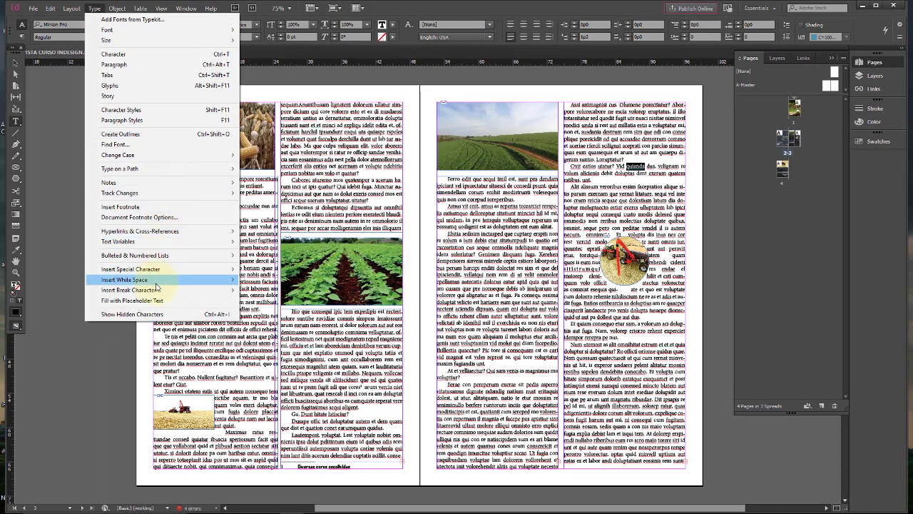
click(151, 207)
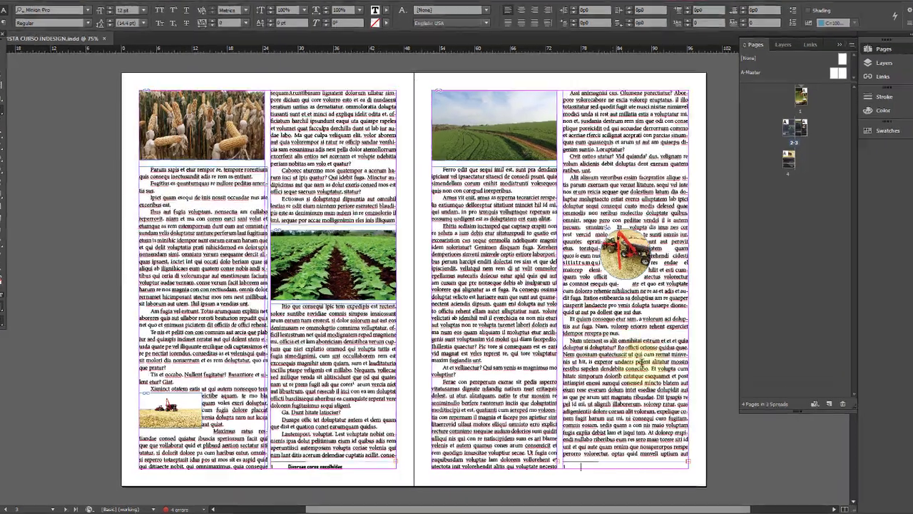
click(627, 418)
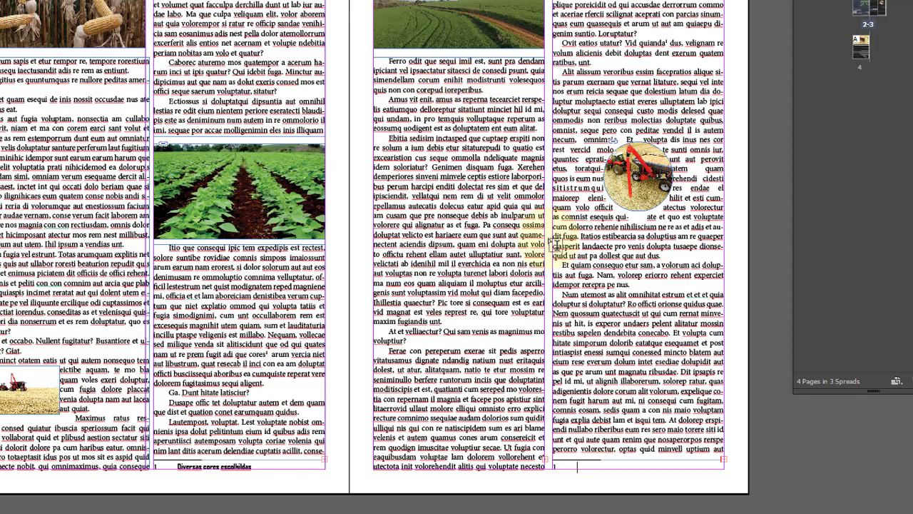
text(Termo grego)
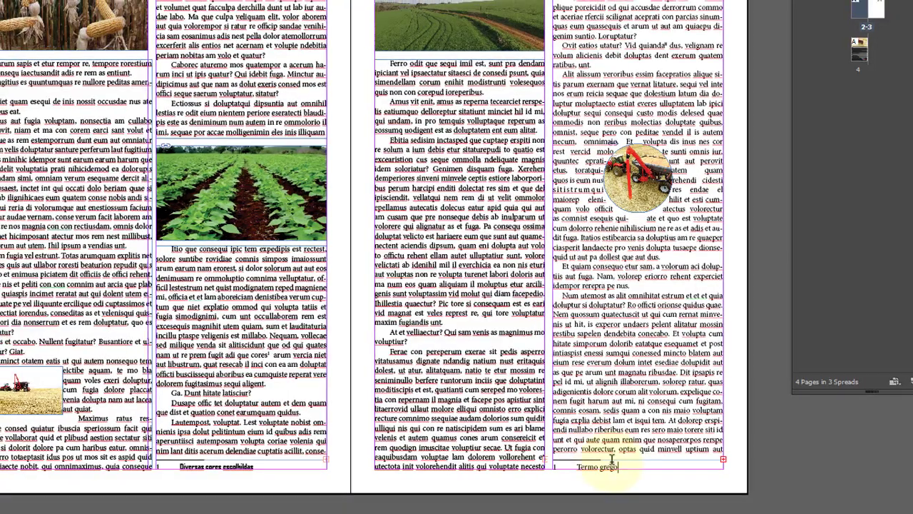
Format the "Termo grego" footnote text on page 3 in Agency FB Bold
drag(618, 467, 577, 467)
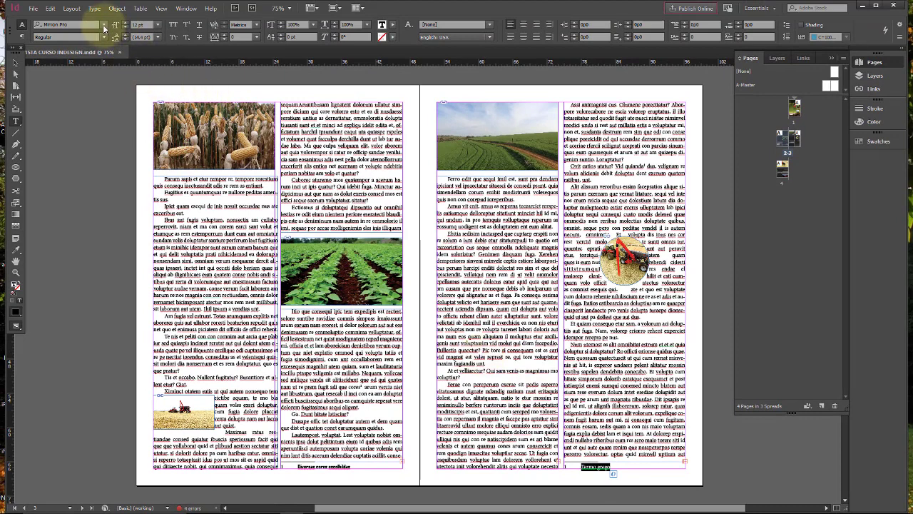
click(104, 26)
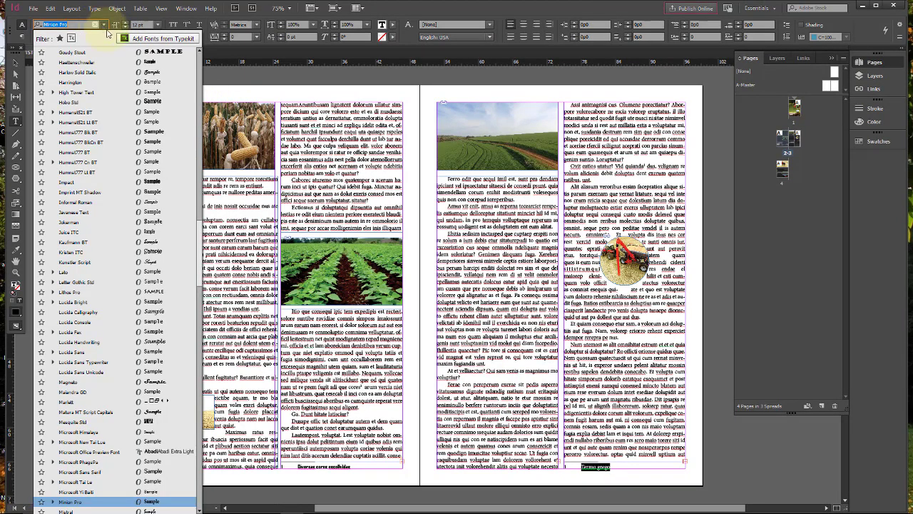
scroll(197, 78, up, 8)
scroll(198, 79, up, 10)
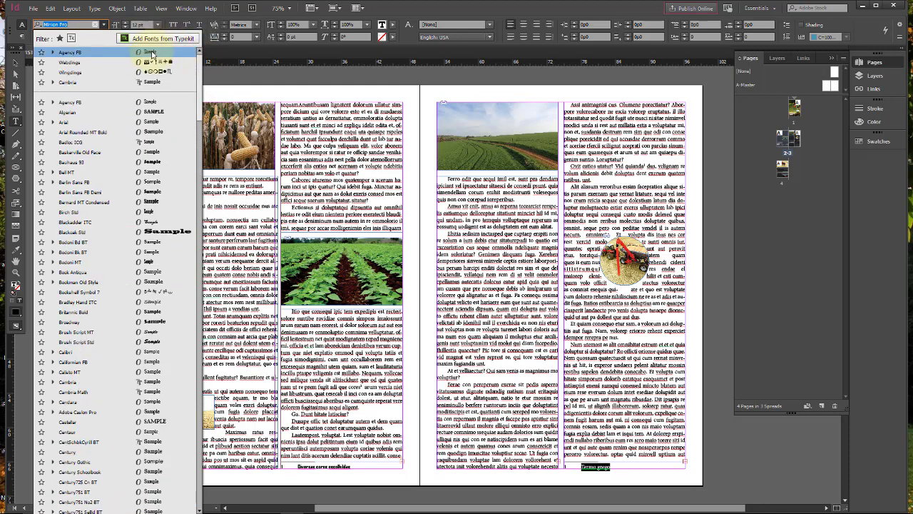
click(152, 52)
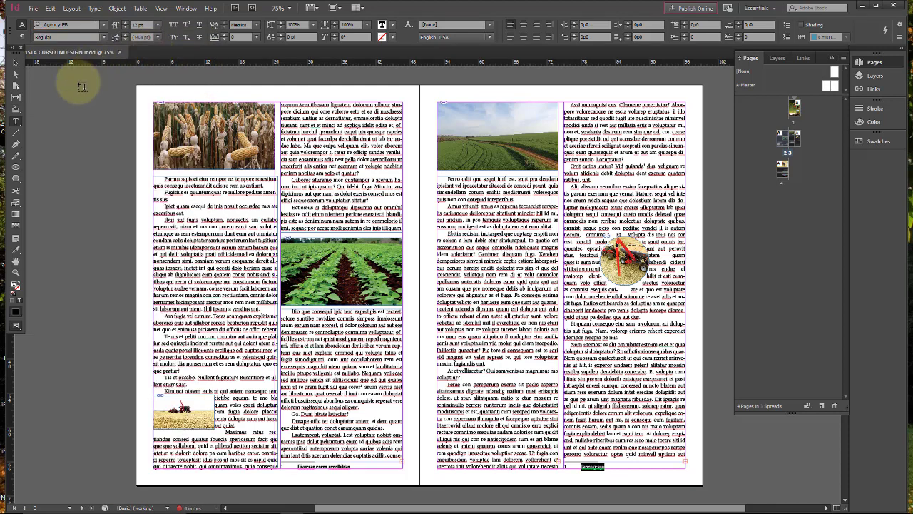
click(102, 37)
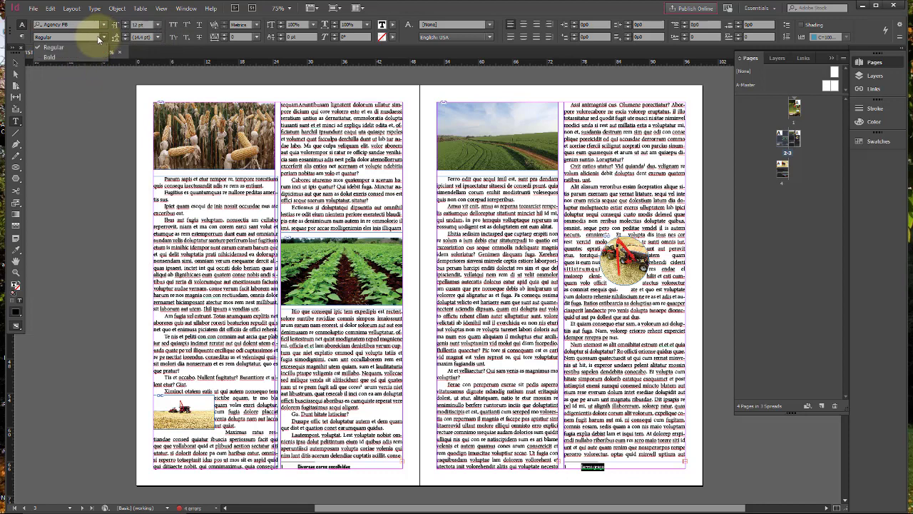
click(63, 55)
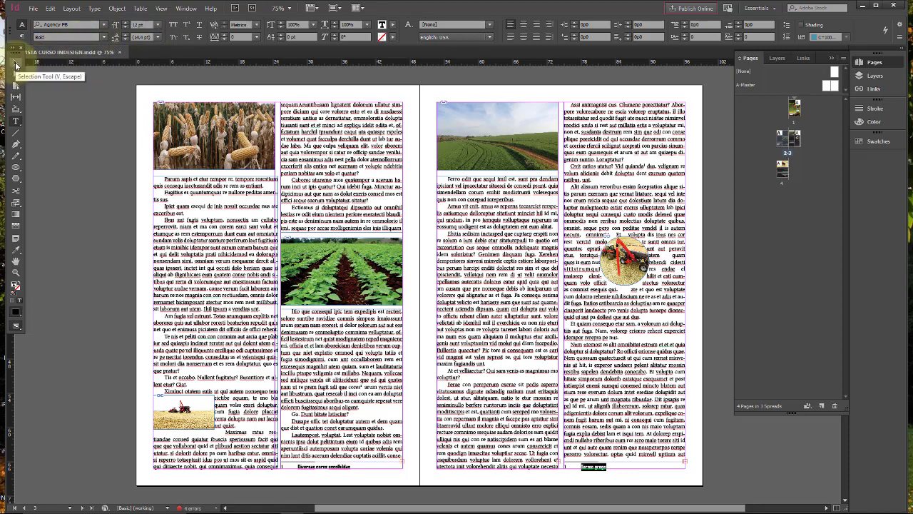
click(16, 67)
Insert a footnote on the word "estrum" in the second column of page 3 with the text "Mesmo que calar"
key(t)
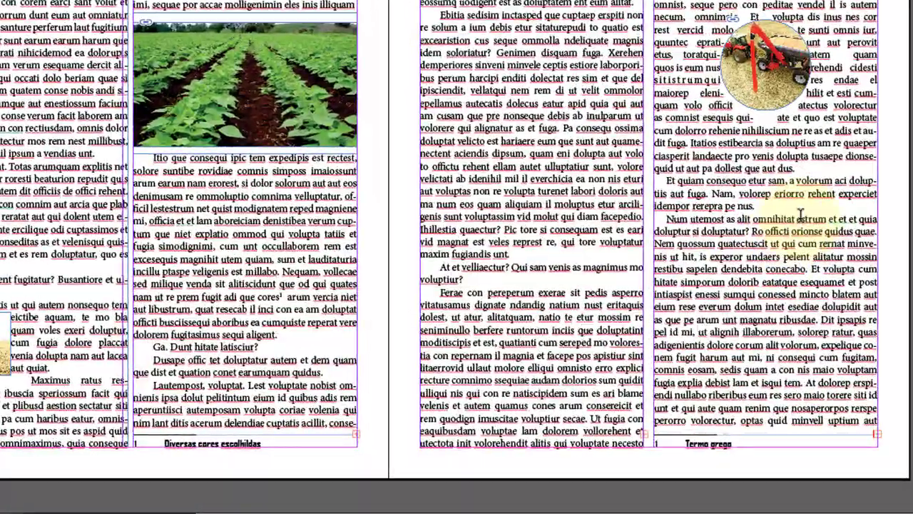
drag(798, 218, 828, 212)
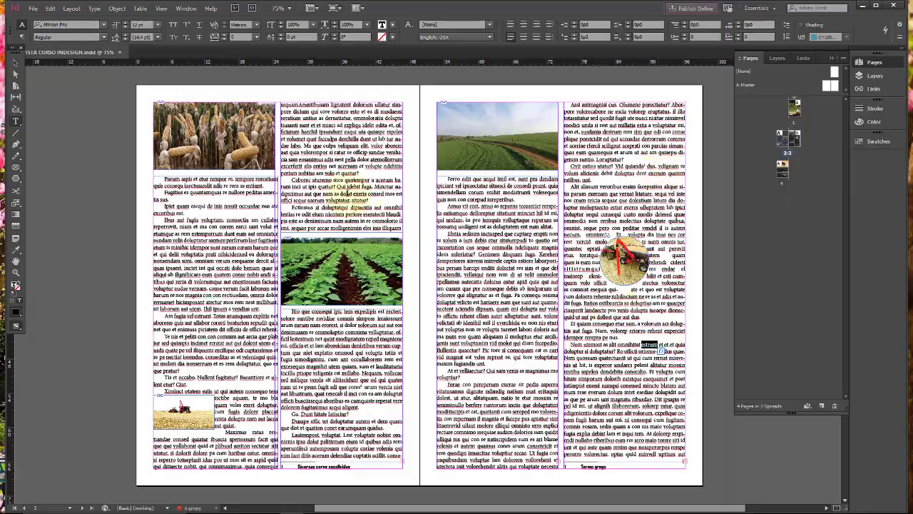
click(94, 10)
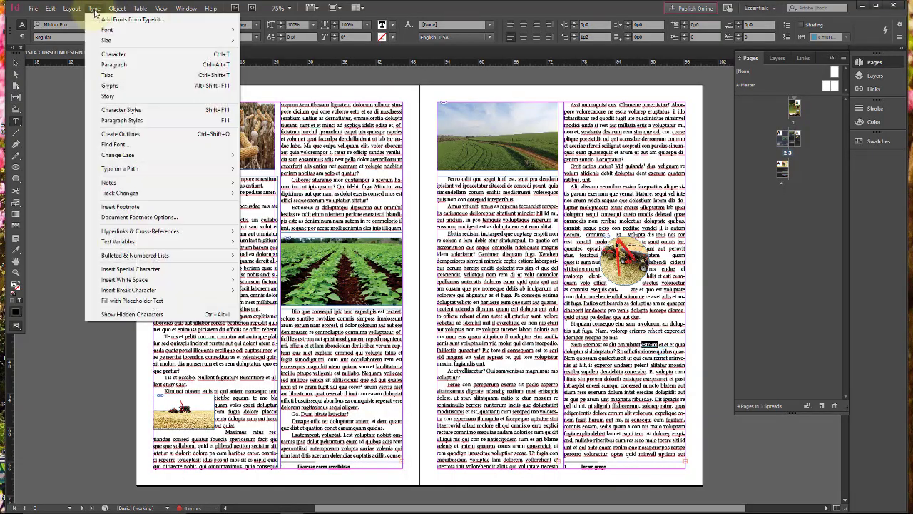
click(154, 207)
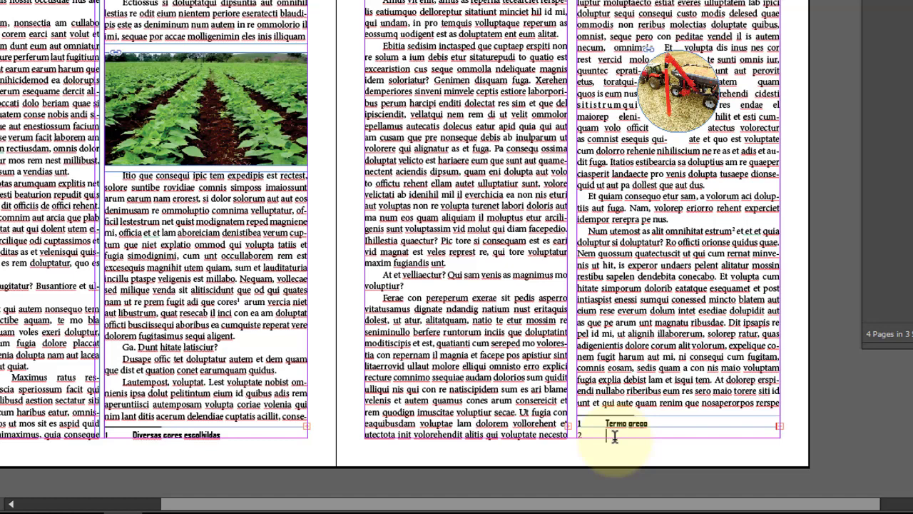
text(mesmo que calar)
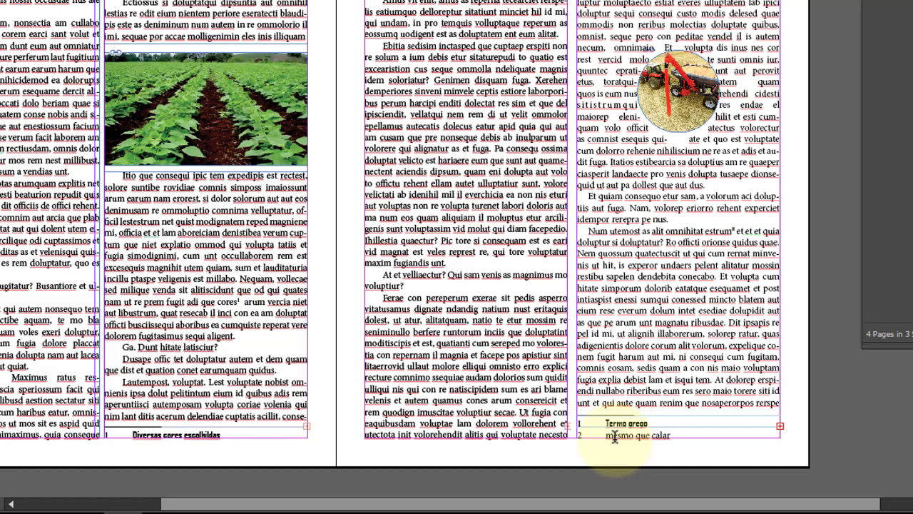
key(BackSpace)
text(M)
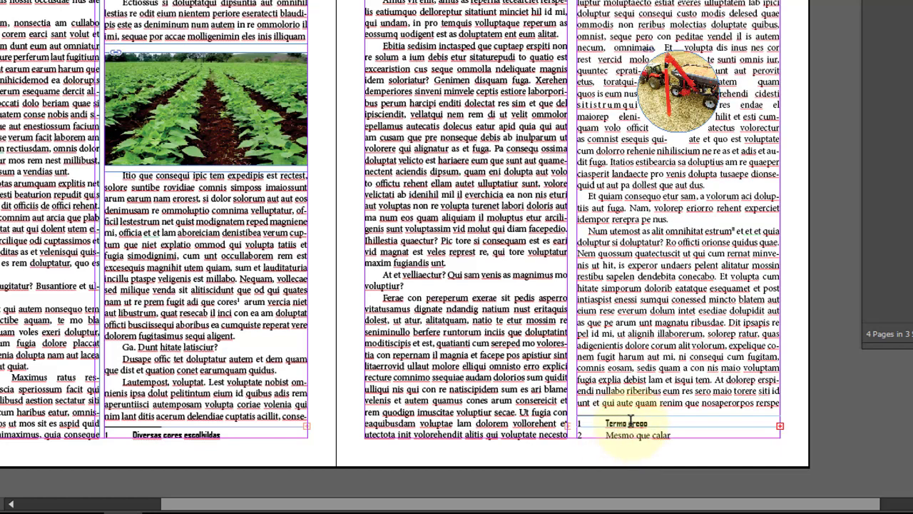
Make the "Mesmo que calar" footnote text bold
drag(677, 435, 606, 435)
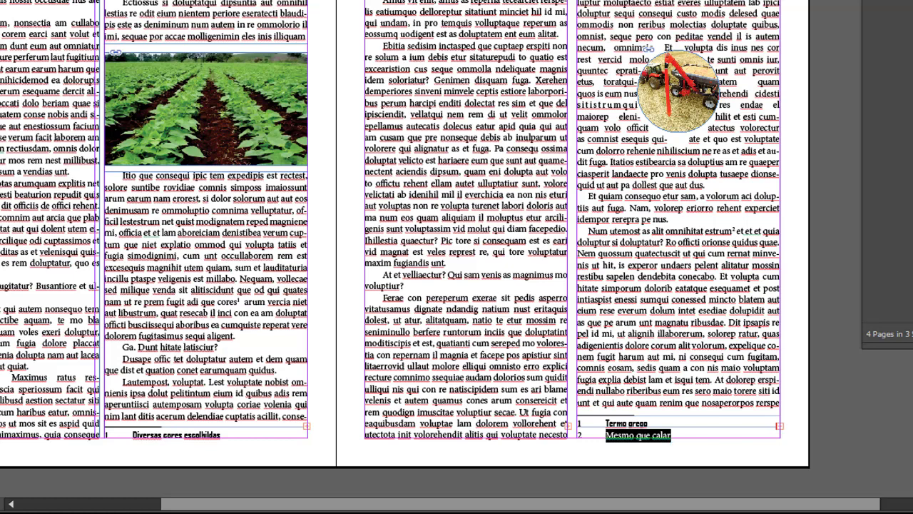
key(ctrl+shift+b)
key(Escape)
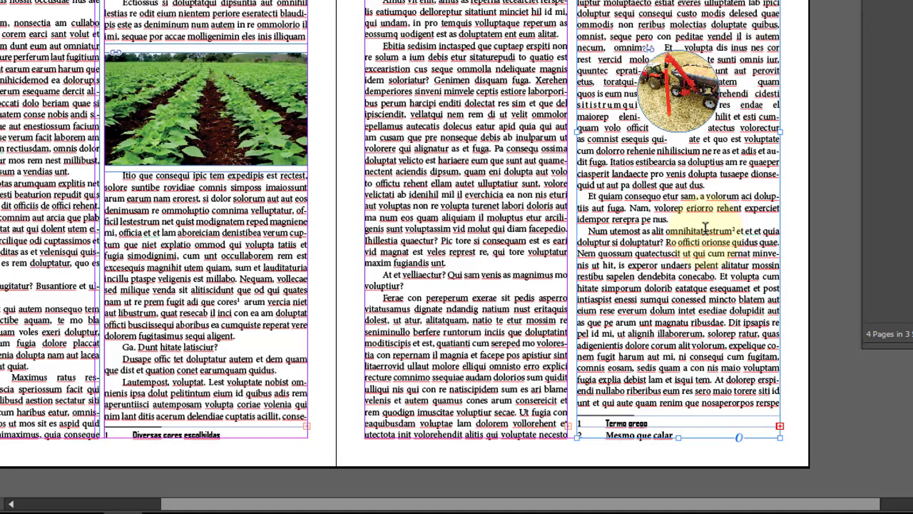
Select the word "estrum" with its reference, open the document footnote options and view the available separators
drag(710, 230, 735, 231)
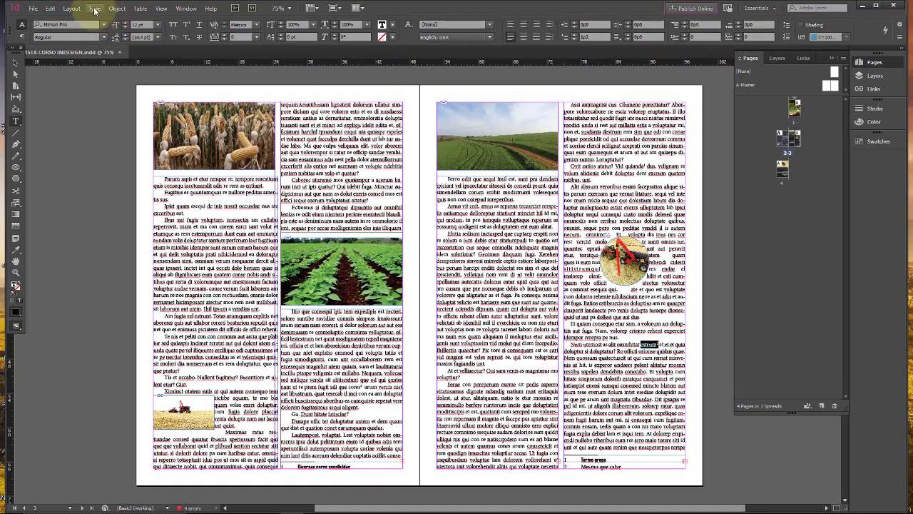
click(72, 8)
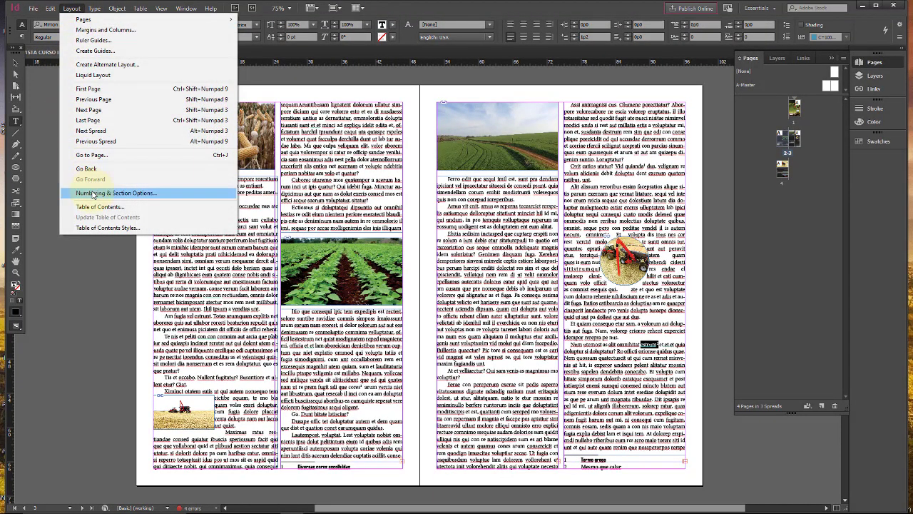
mouse_move(94, 8)
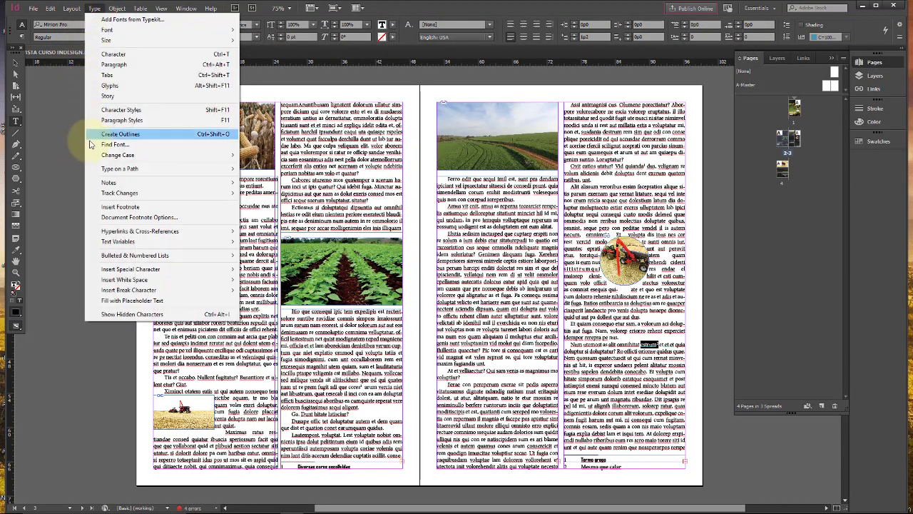
click(155, 224)
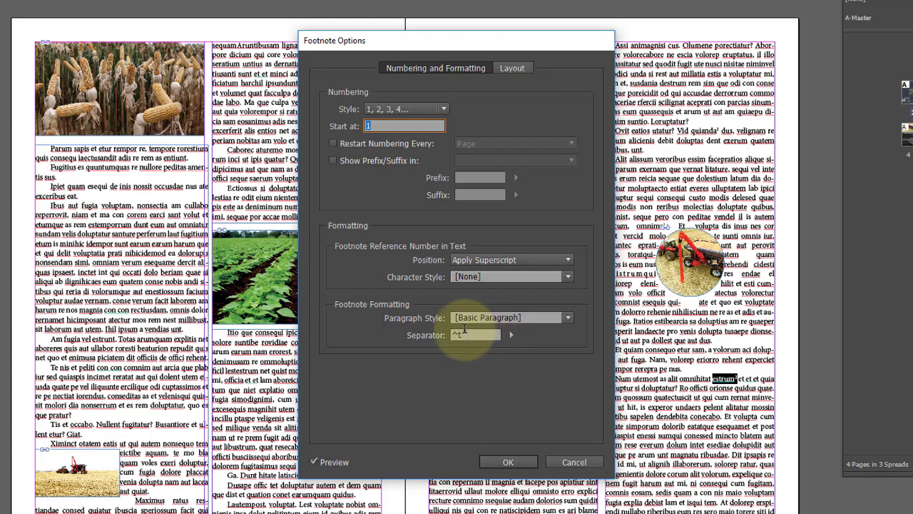
click(510, 335)
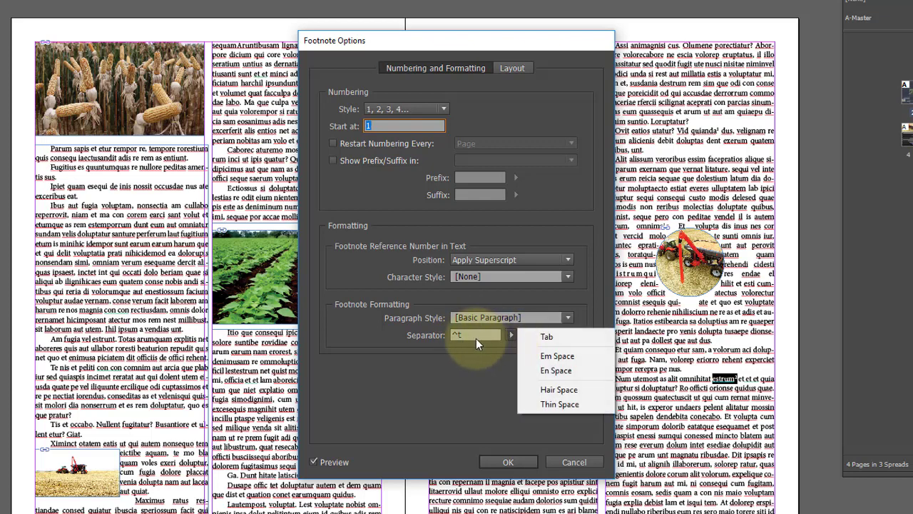
click(452, 367)
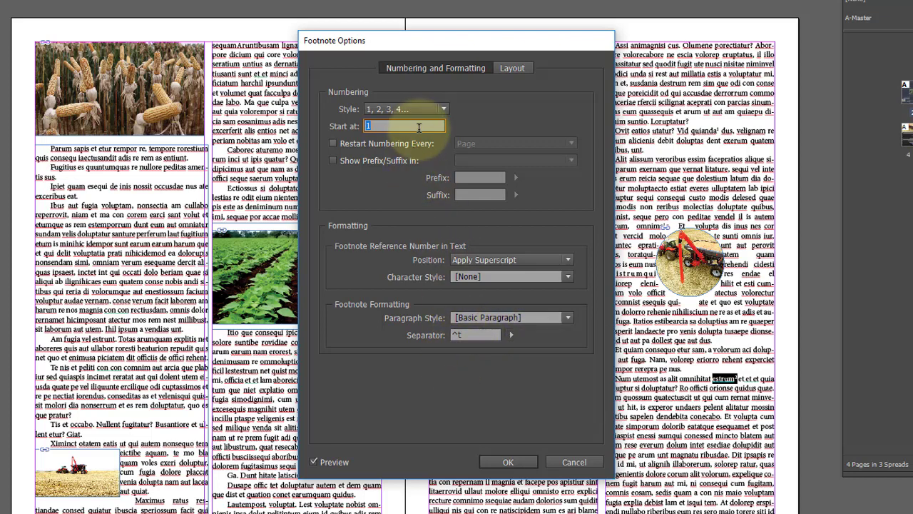
Try the footnote numbering styles I, II, III; a, b, c; A, B, C; and 01, 02, 03, and return to 1, 2, 3, 4
click(444, 109)
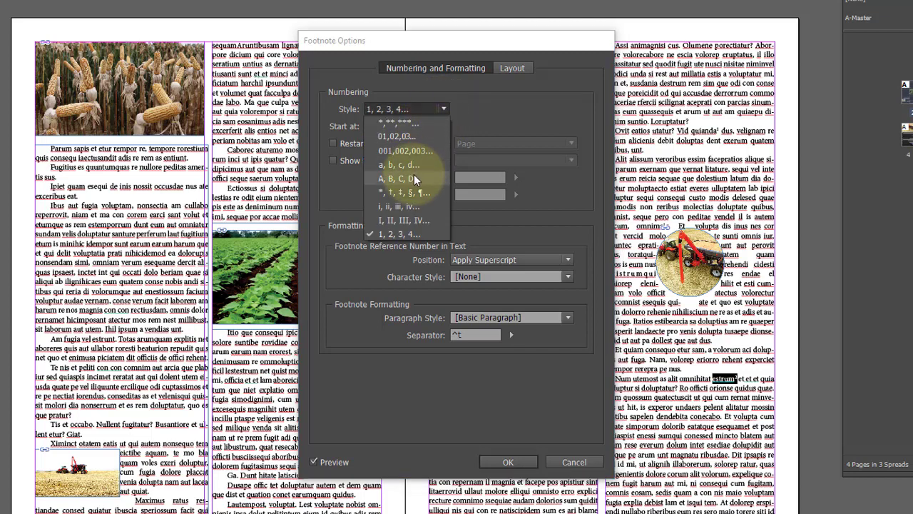
click(400, 222)
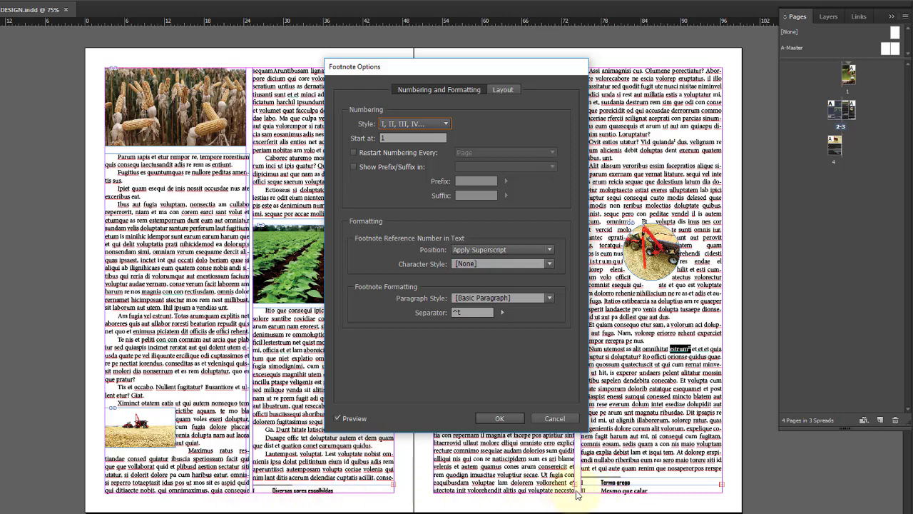
click(449, 123)
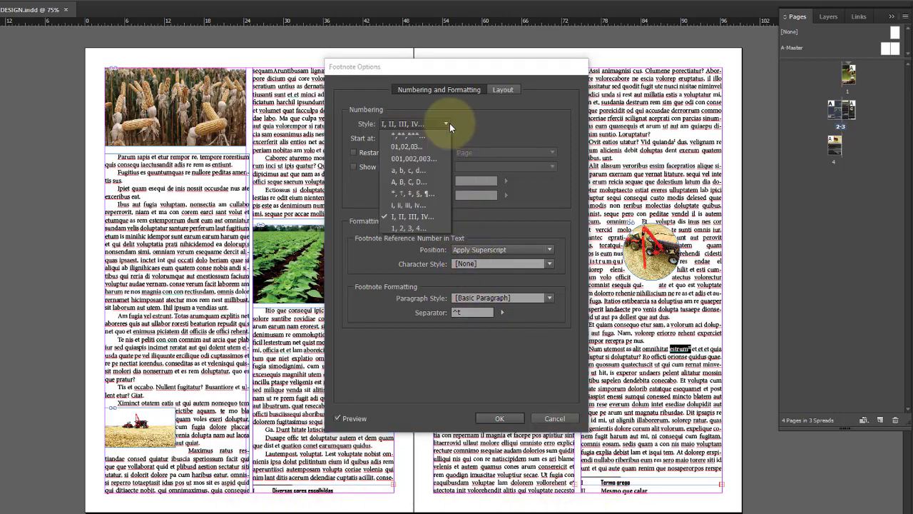
click(425, 170)
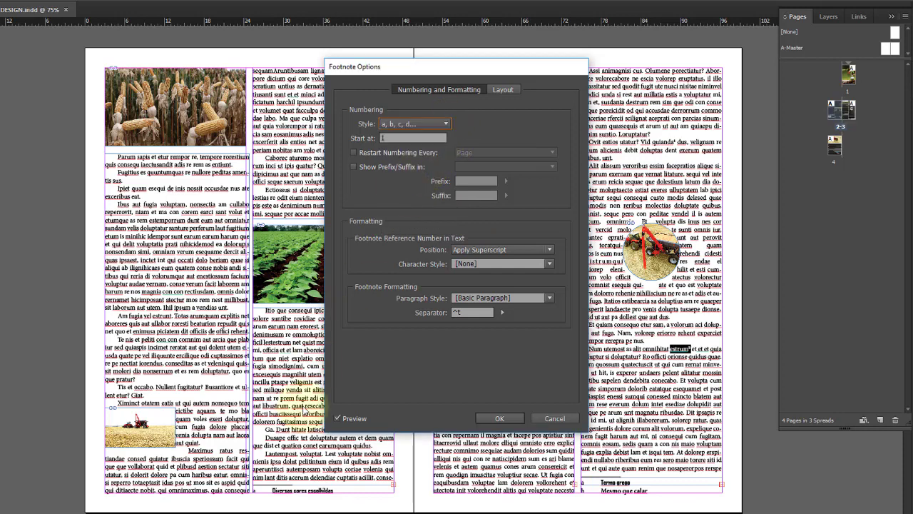
click(435, 125)
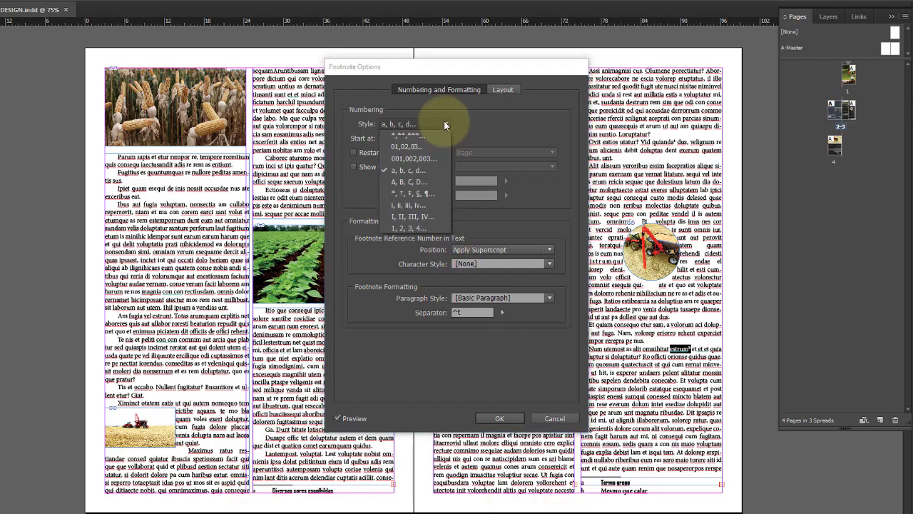
click(418, 182)
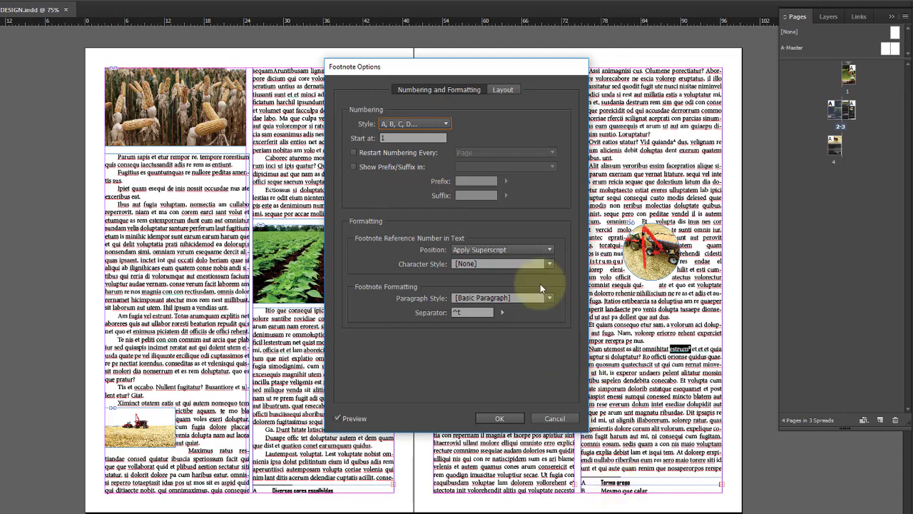
click(445, 124)
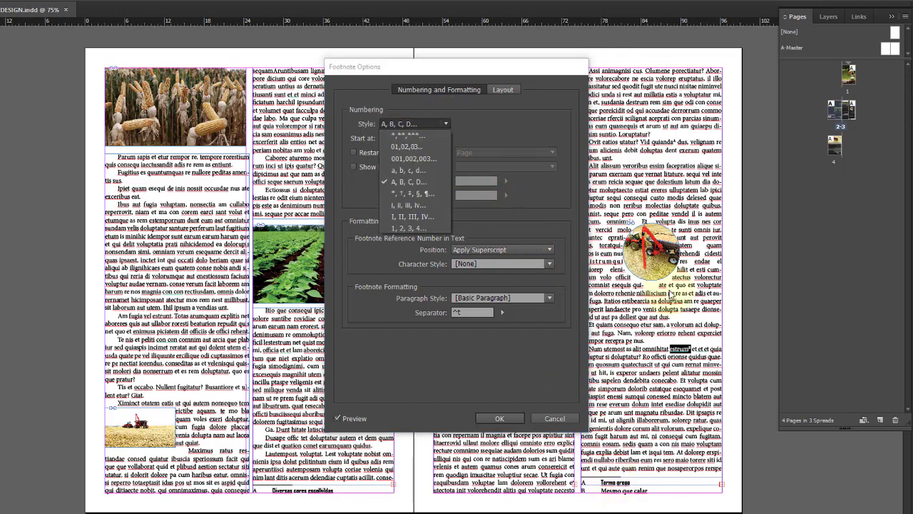
click(427, 146)
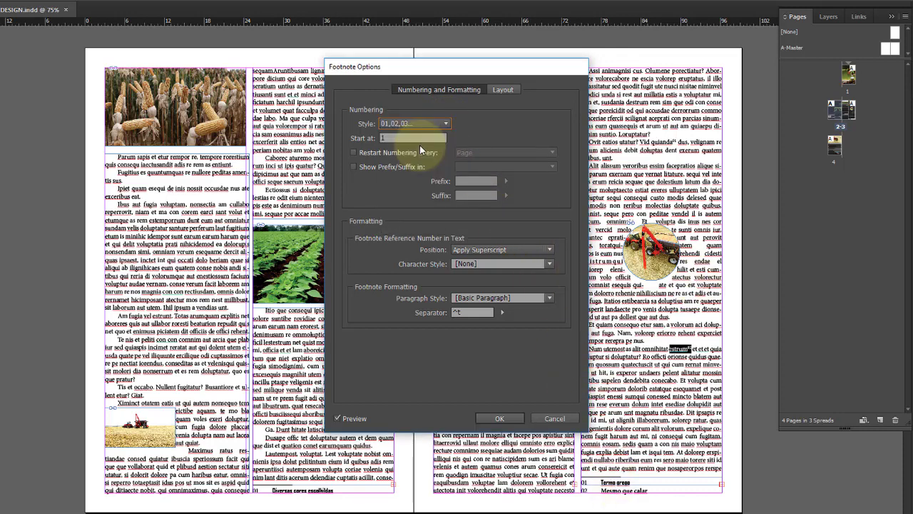
click(446, 123)
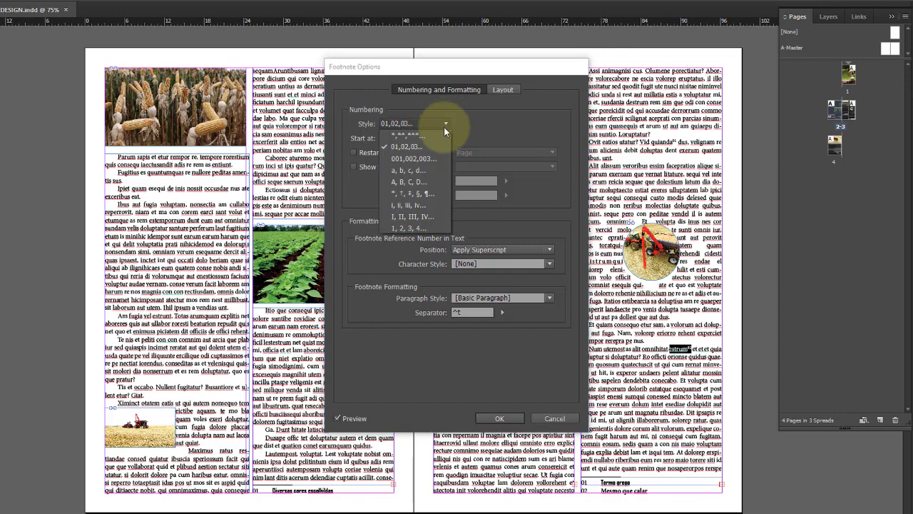
click(418, 232)
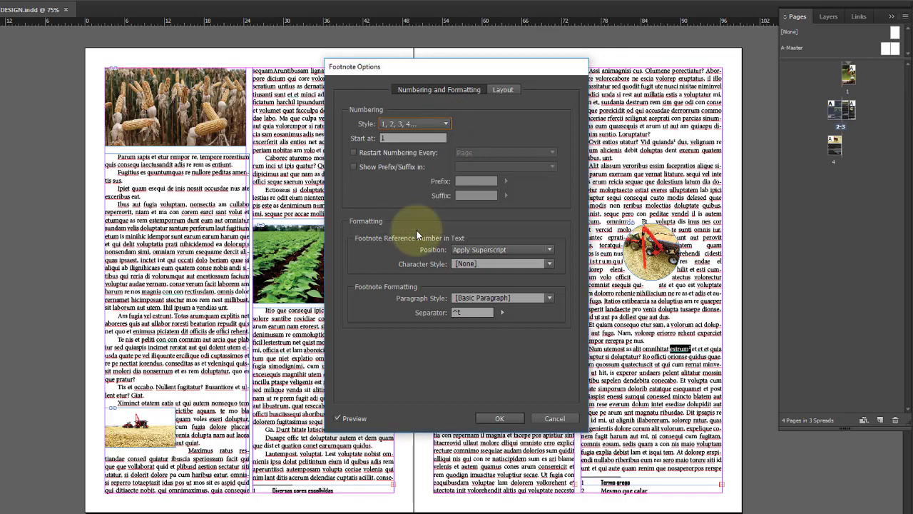
Try the Subscript position for the footnote reference numbers, return to Superscript and accept the footnote options
click(551, 249)
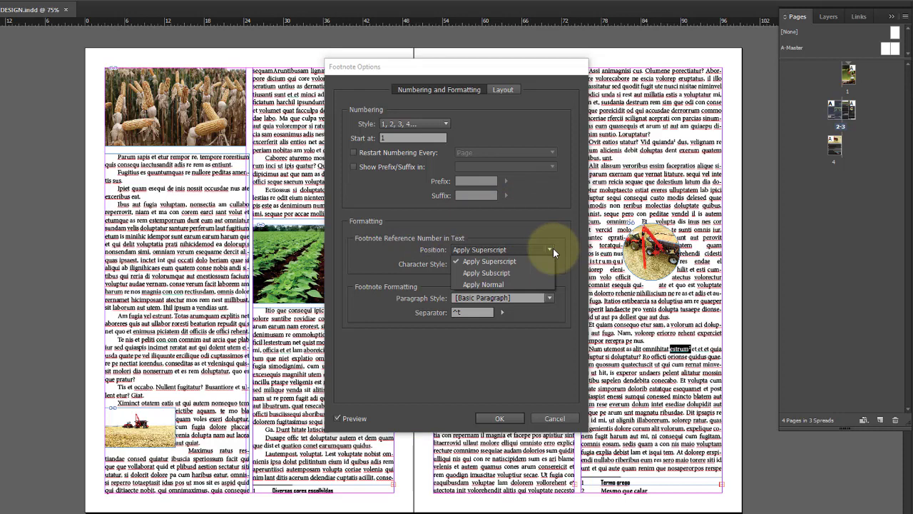
click(508, 273)
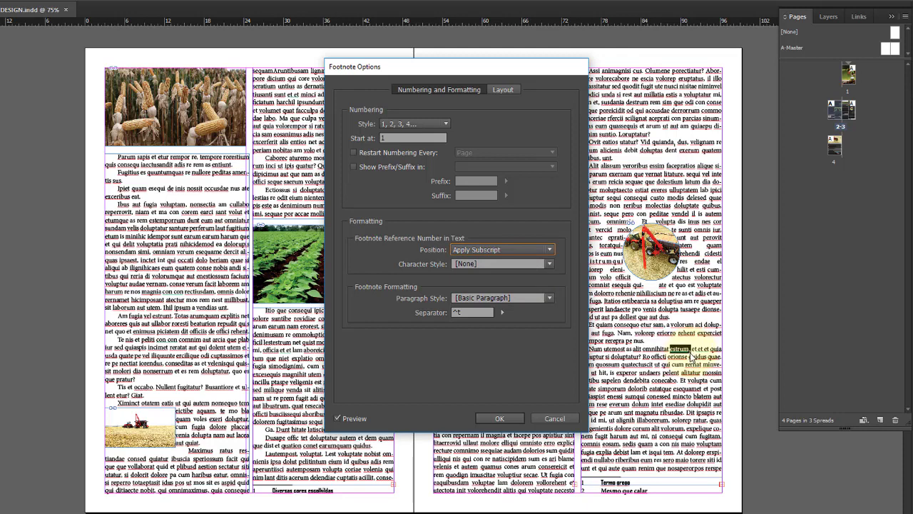
click(540, 249)
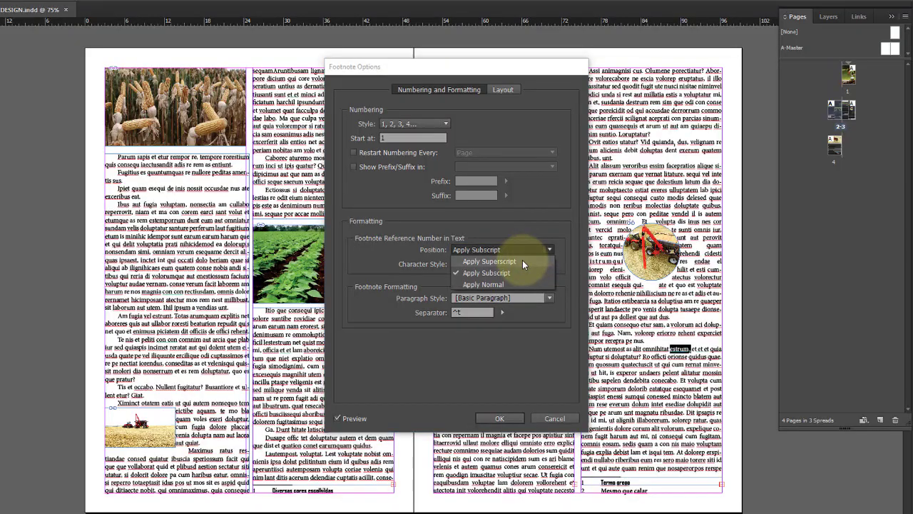
click(523, 261)
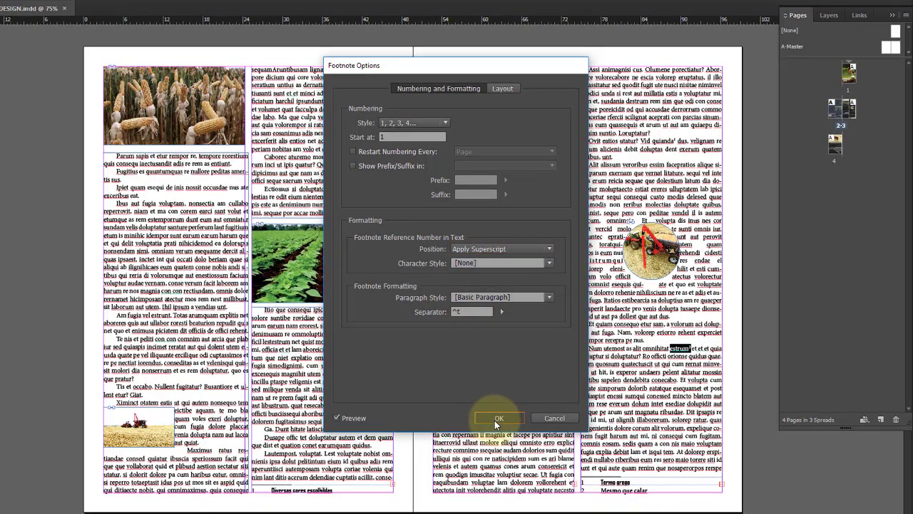
click(497, 419)
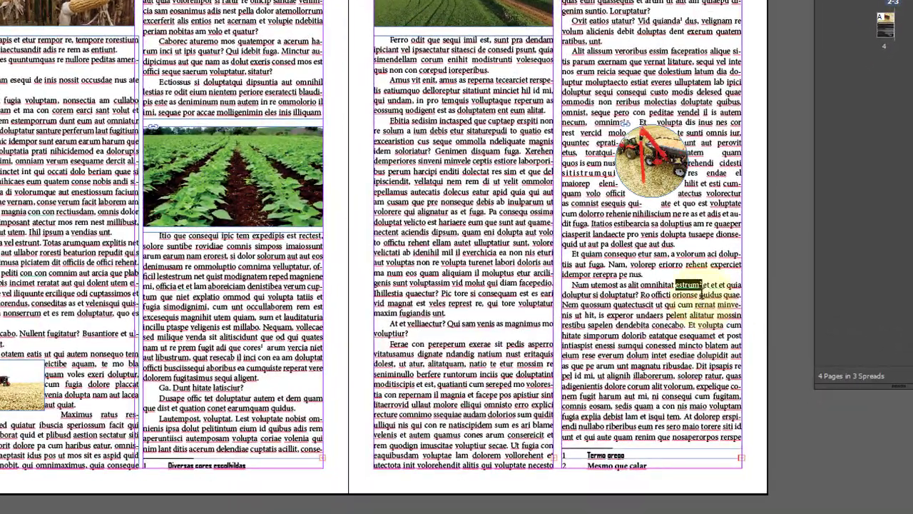
Delete the footnote reference after "estrum" on page 3 and restore it with its "Mesmo que calar" note
click(705, 286)
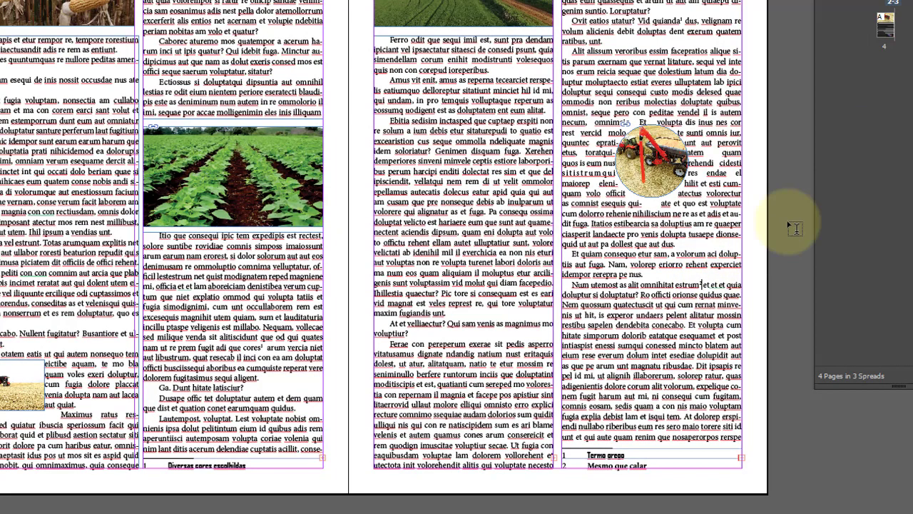
key(BackSpace)
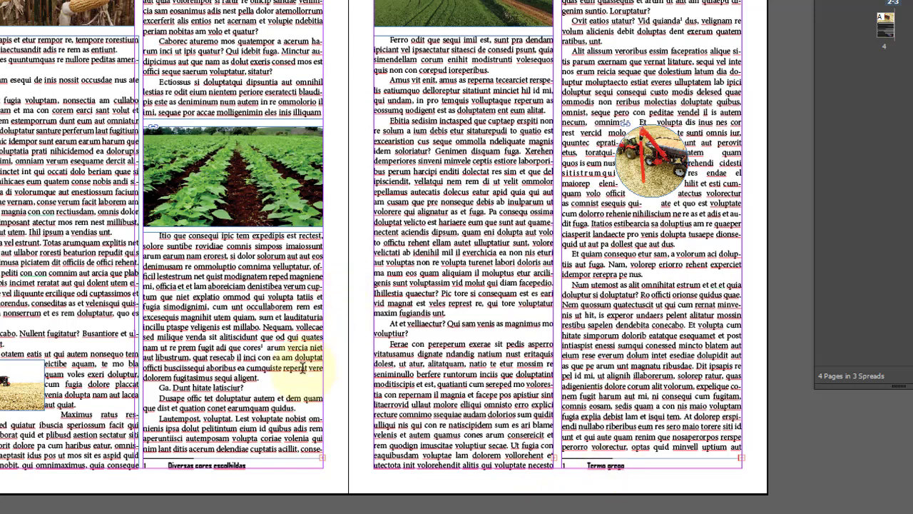
key(ctrl+alt+f)
text(Mesmo que calar)
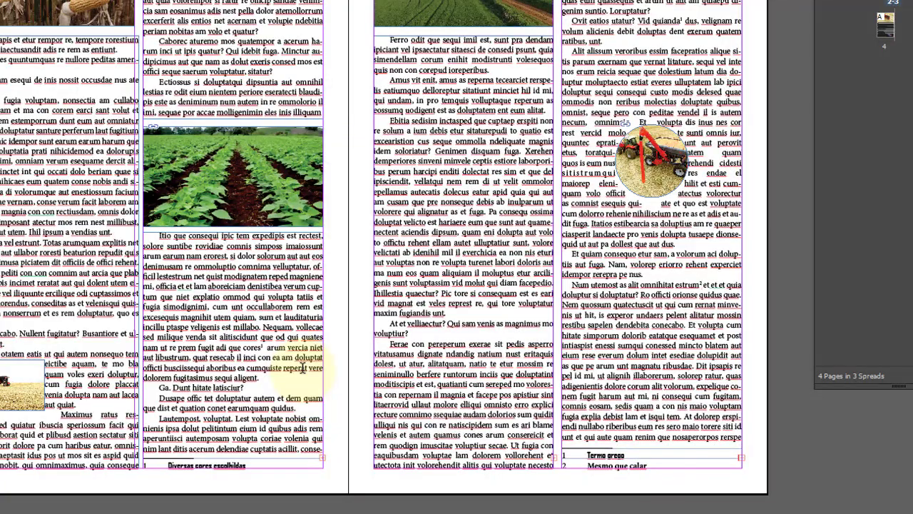